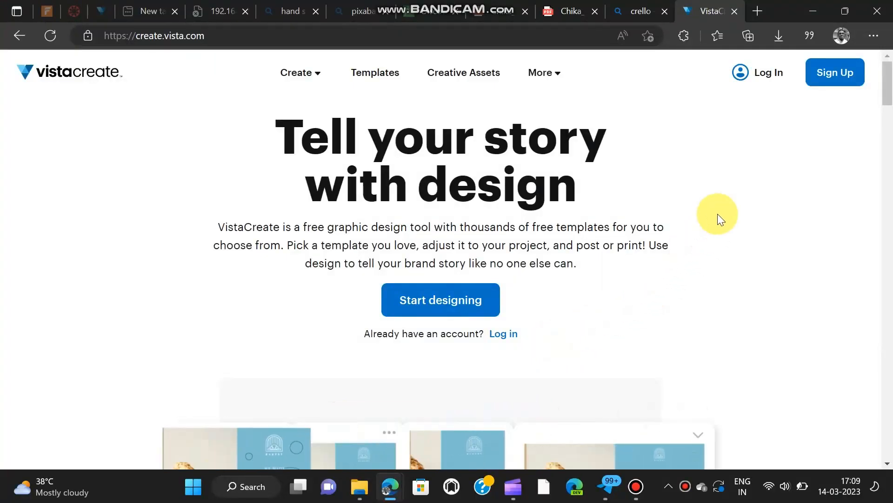
Step: Create a free Vista account with email, filling in the first name, last name, email address and password fields from saved details
left_click(838, 79)
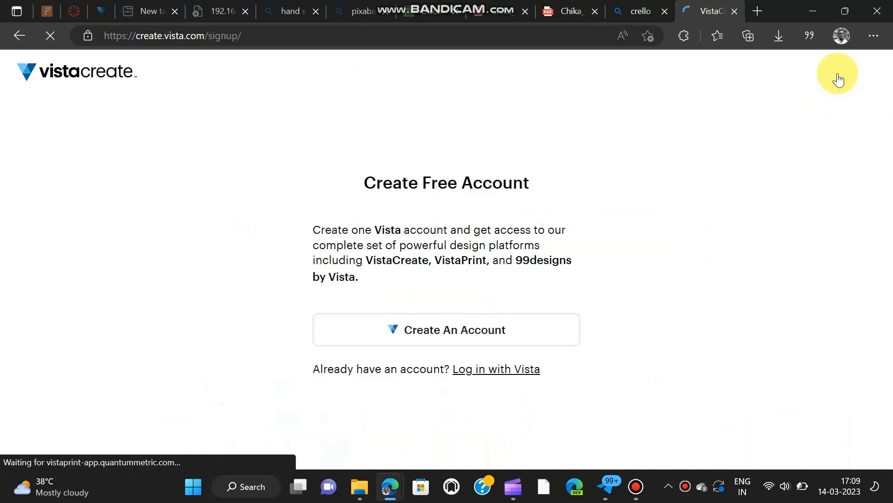
left_click(443, 330)
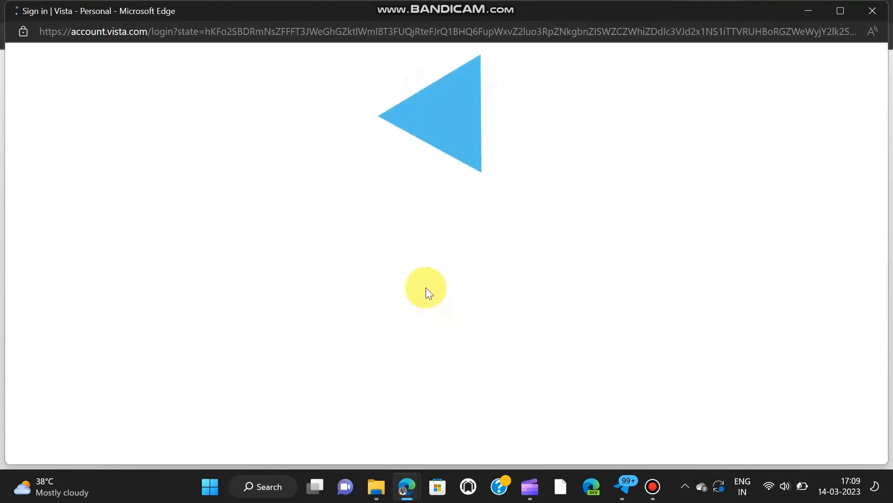
scroll(417, 267, "down", 2)
left_click(355, 271)
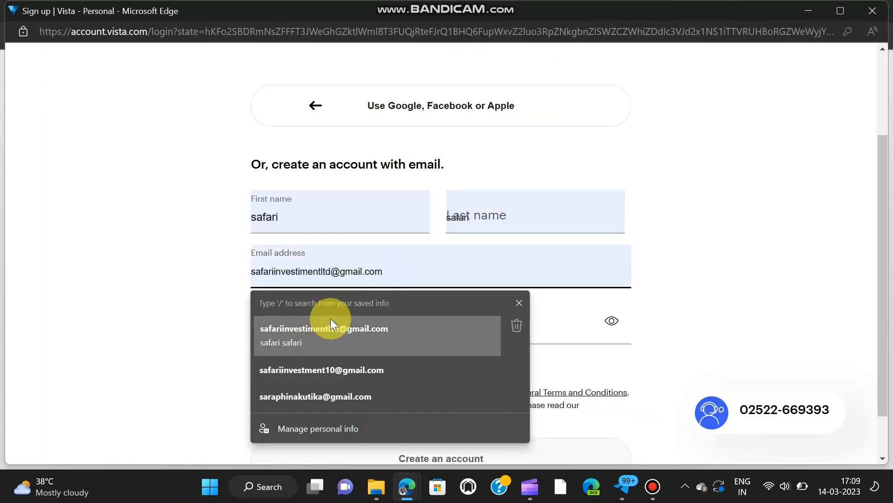
left_click(331, 323)
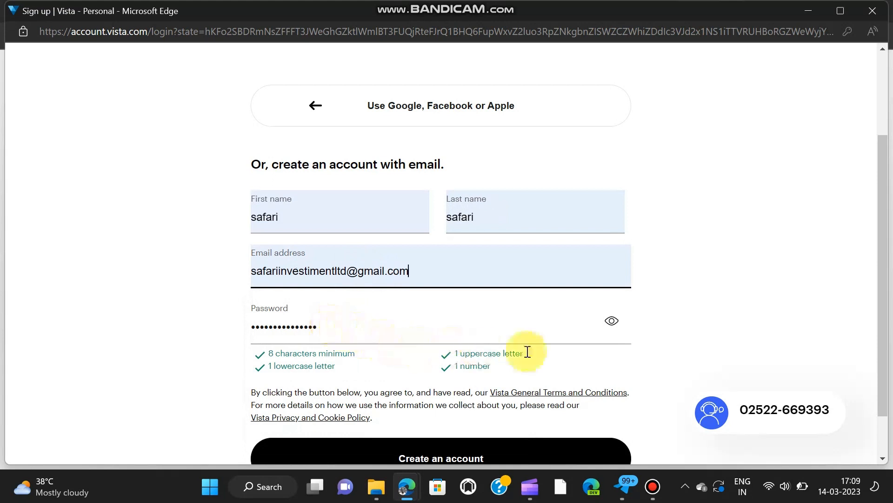
left_click(884, 329)
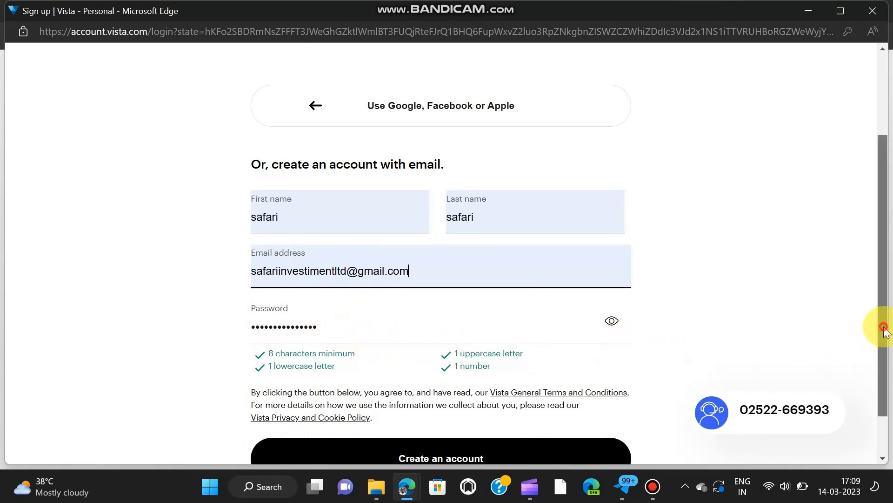
left_click_drag(884, 329, 870, 375)
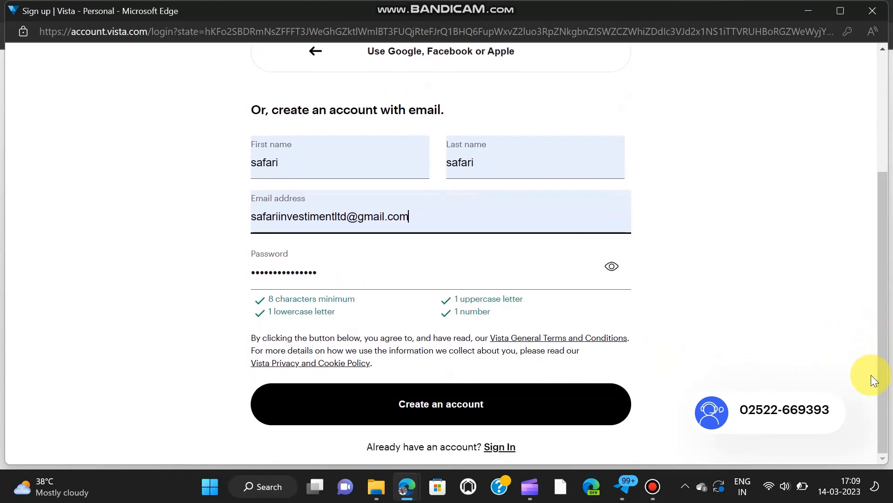
left_click(469, 405)
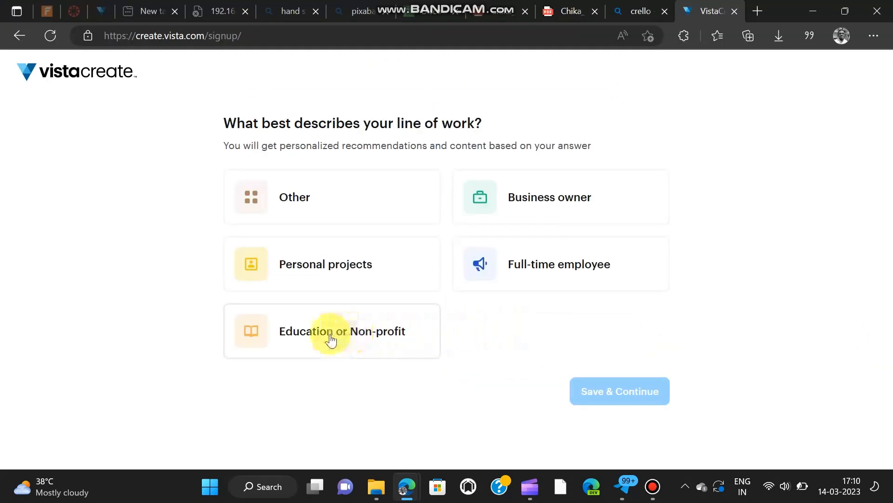
Step: Set the line of work to Personal projects and save the answer
left_click(315, 263)
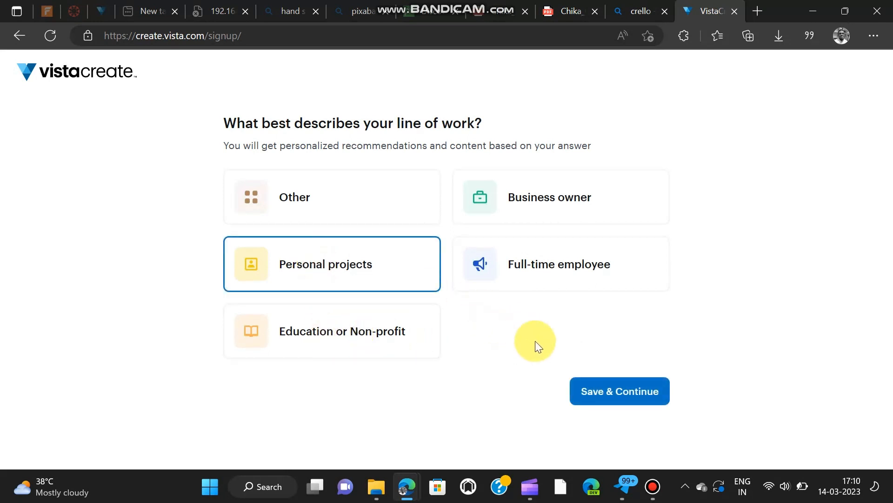
left_click(592, 391)
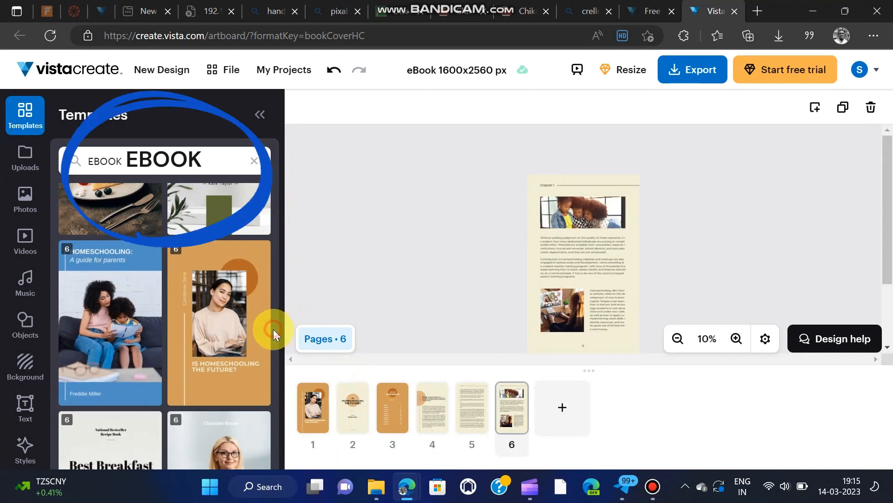
Step: Look through the EBOOK template search results around the homeschooling and breakfast designs in the editor
left_click_drag(272, 329, 273, 340)
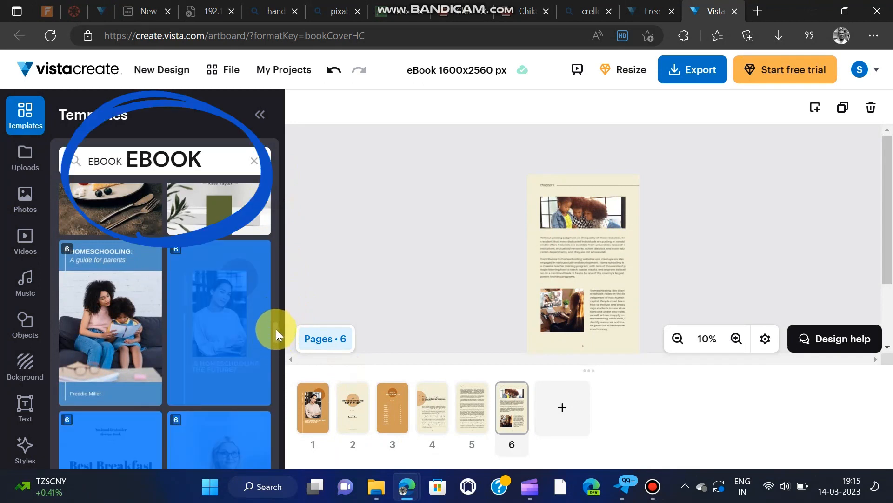
double_click(276, 328)
double_click(276, 328)
left_click(276, 328)
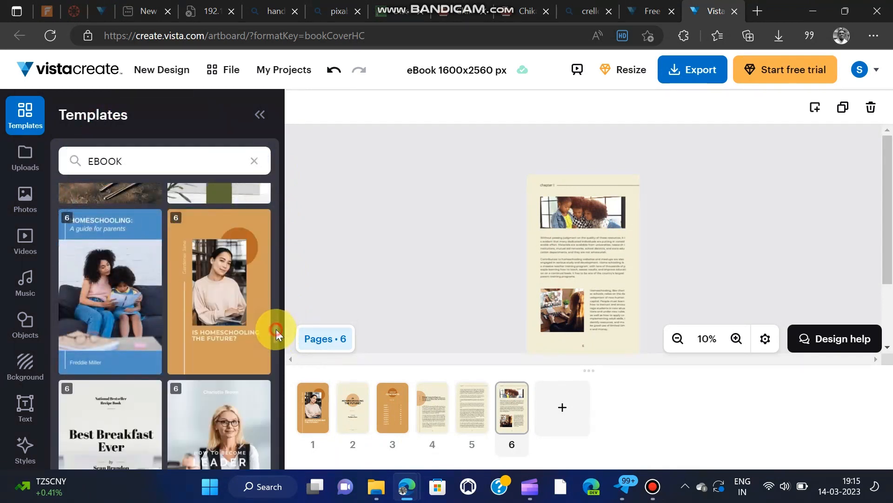
mouse_move(276, 329)
left_mouse_down()
mouse_move(275, 336)
mouse_move(274, 317)
mouse_move(273, 329)
left_mouse_up()
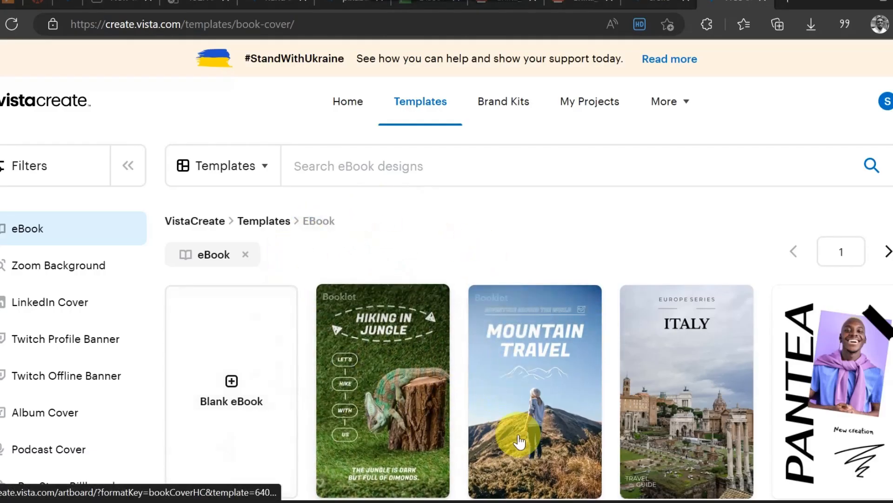
Step: Browse the eBook template gallery, examining the travel, real estate, furniture and home design covers
scroll(504, 380, "down", 1)
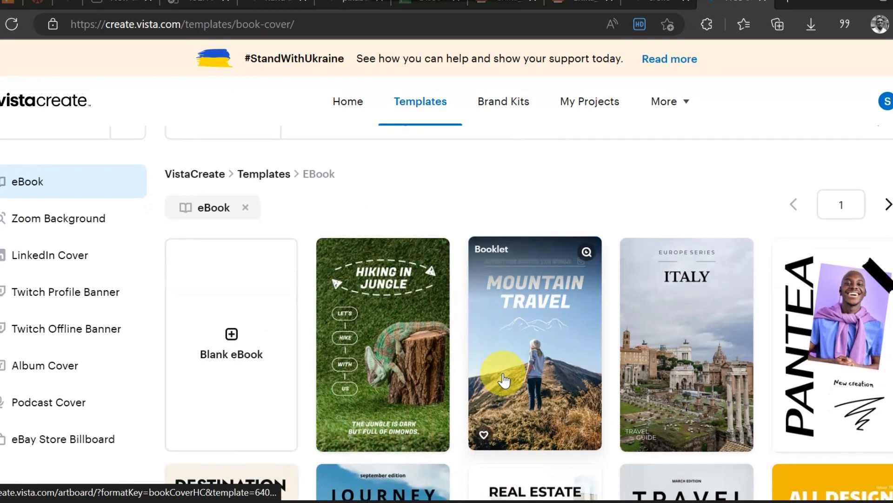
scroll(504, 379, "down", 3)
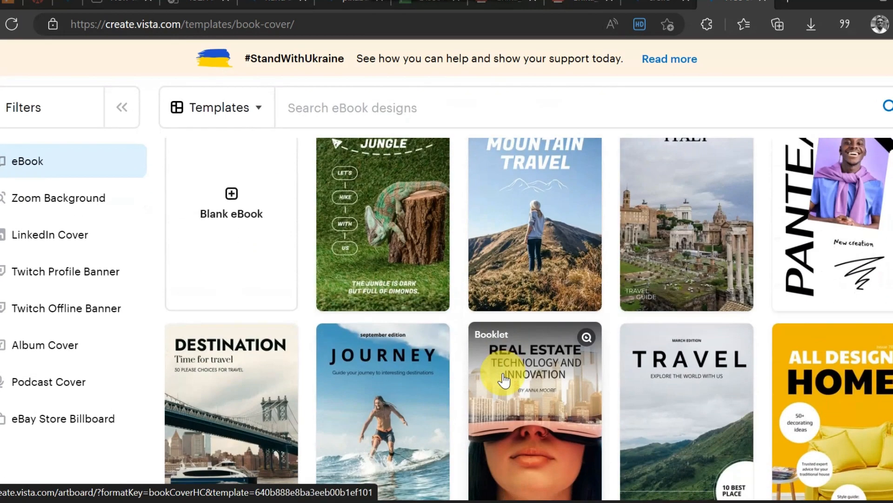
scroll(504, 379, "down", 3)
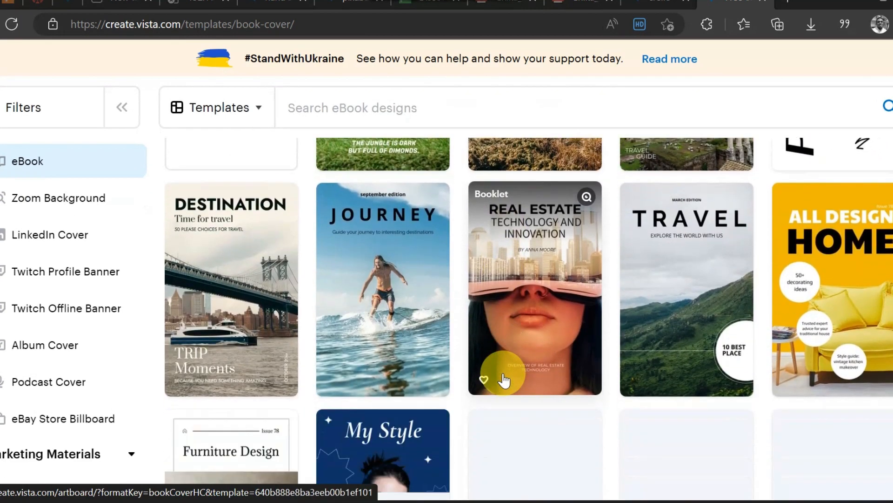
scroll(504, 379, "down", 1)
scroll(504, 379, "down", 2)
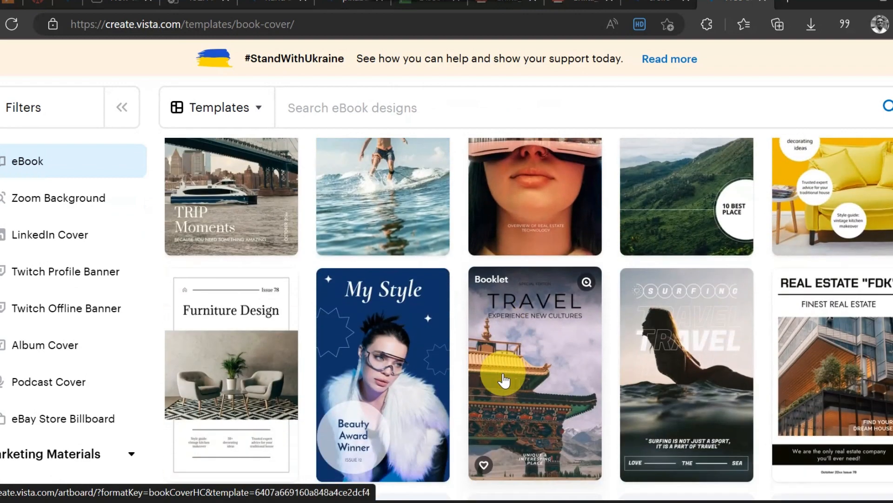
scroll(504, 379, "down", 5)
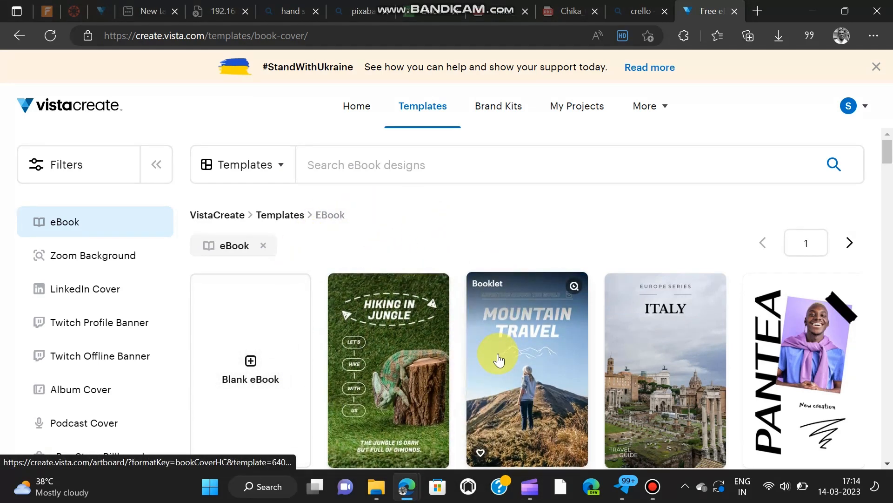
scroll(498, 359, "down", 3)
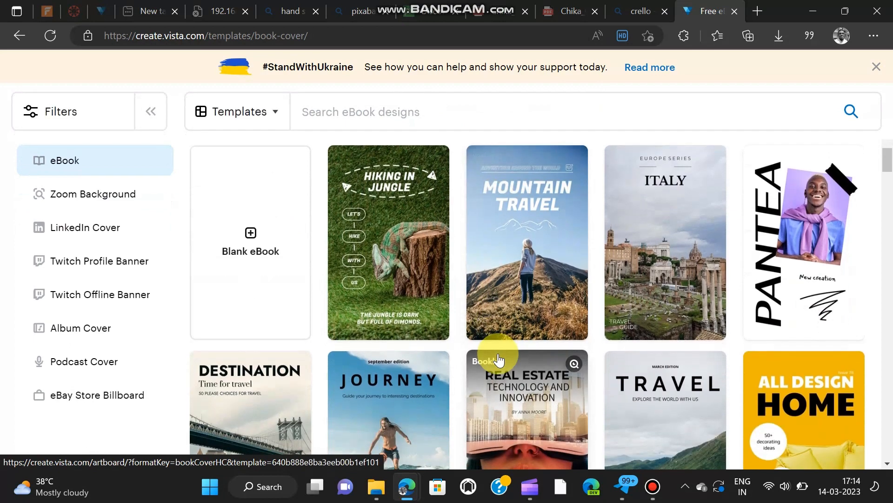
scroll(498, 359, "down", 4)
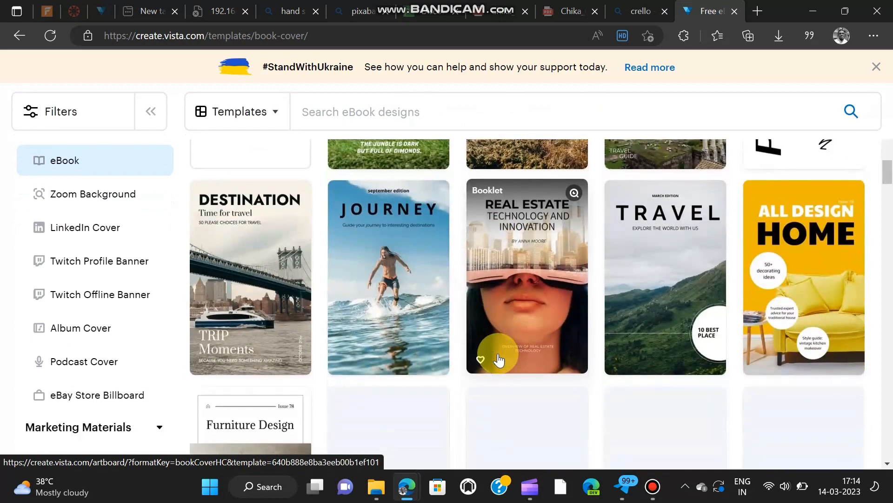
scroll(497, 356, "down", 2)
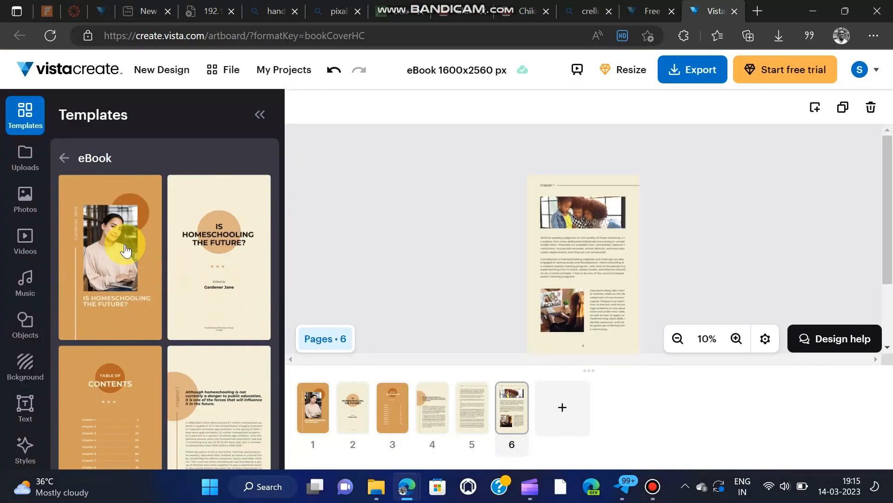
Step: Replace the current page with the orange "Is Homeschooling the Future?" cover page
left_click(125, 251)
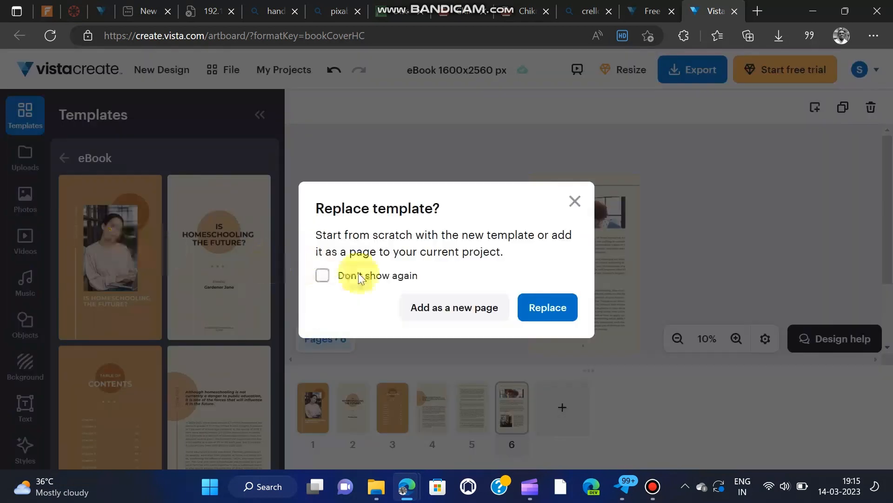
left_click(537, 309)
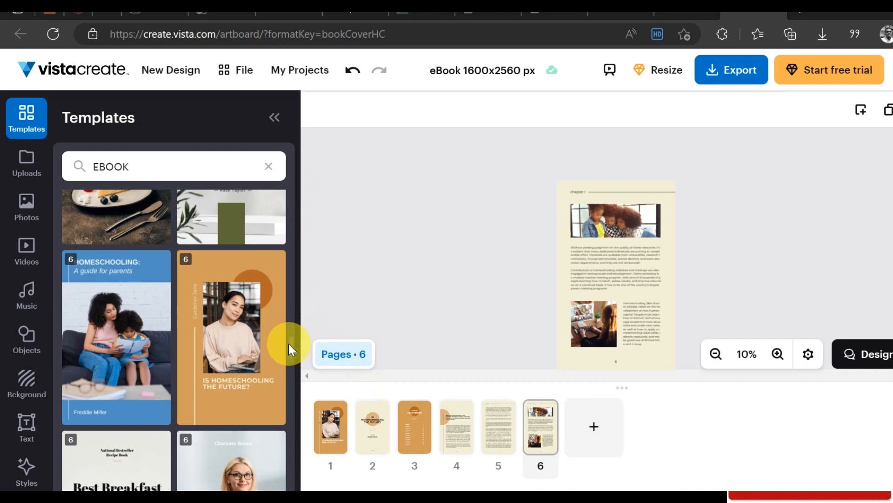
Step: Open the orange "Is Homeschooling the Future?" template from the EBOOK results and replace the selected page 6 with its cover
left_click_drag(288, 349, 289, 355)
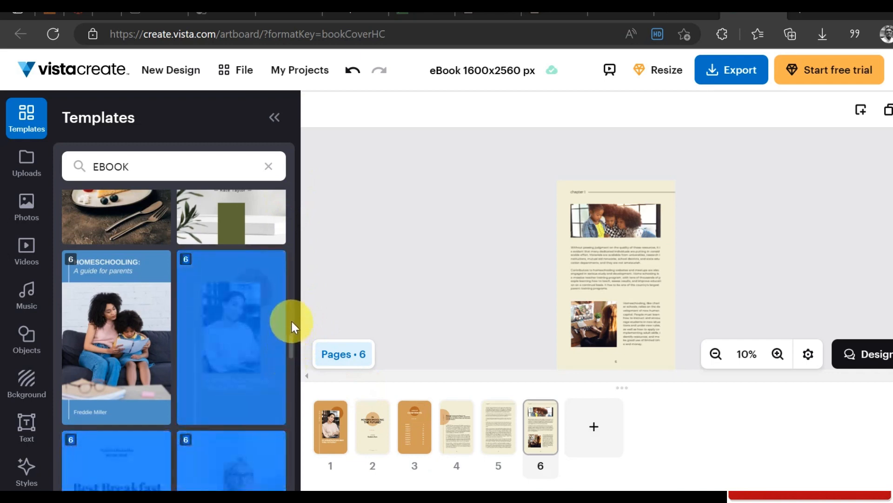
left_click_drag(291, 319, 185, 268)
left_click(233, 310)
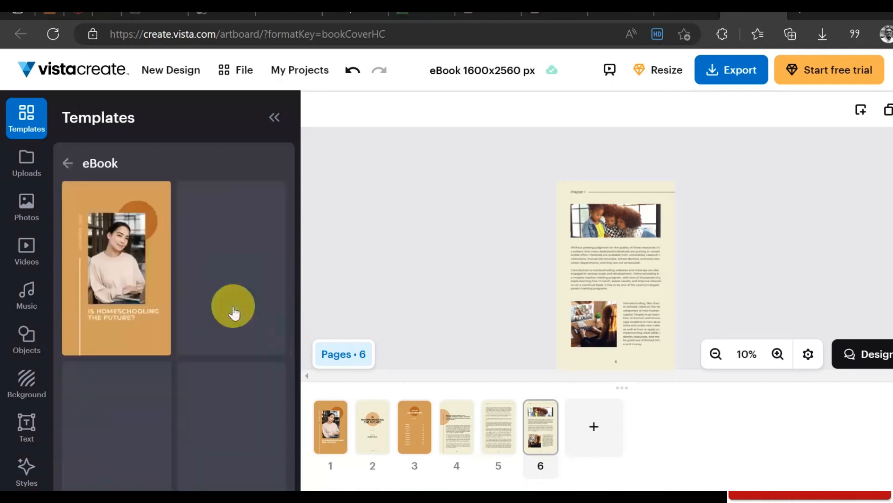
left_click(133, 261)
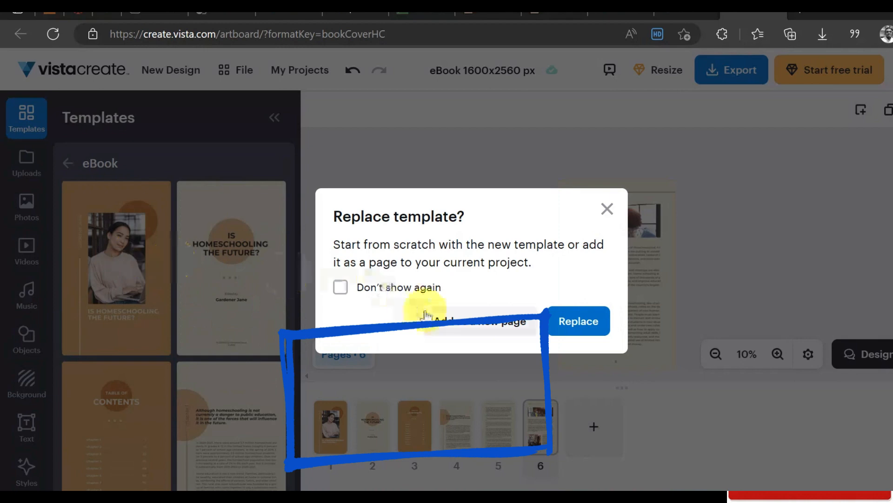
left_click(568, 322)
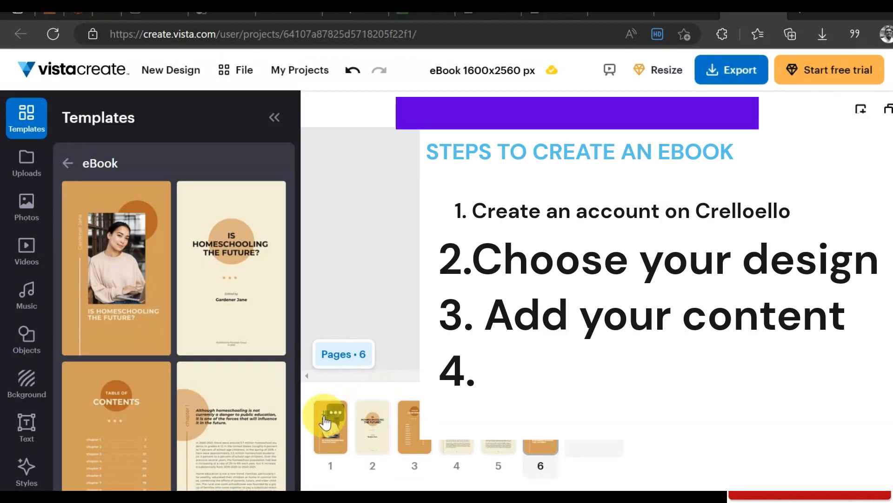
Step: On page 1, replace the cover title with "TYING THE KNOT" and enlarge the text to size 136
left_click(325, 422)
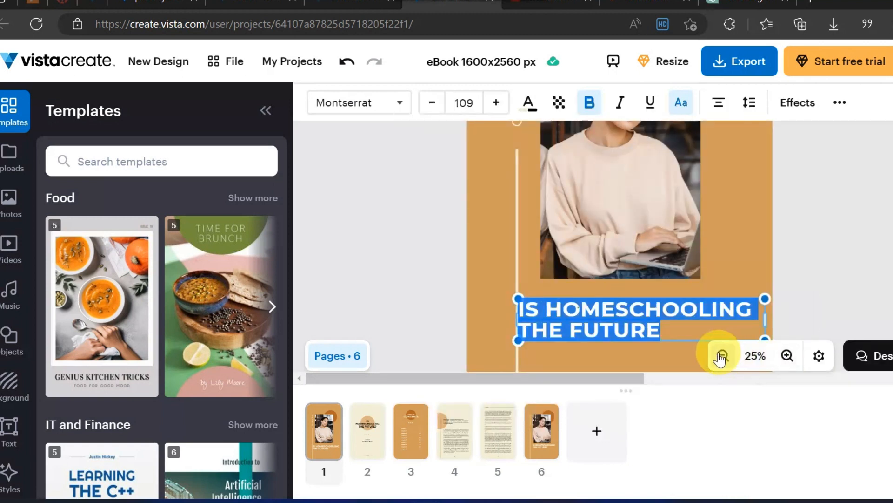
left_click(722, 356)
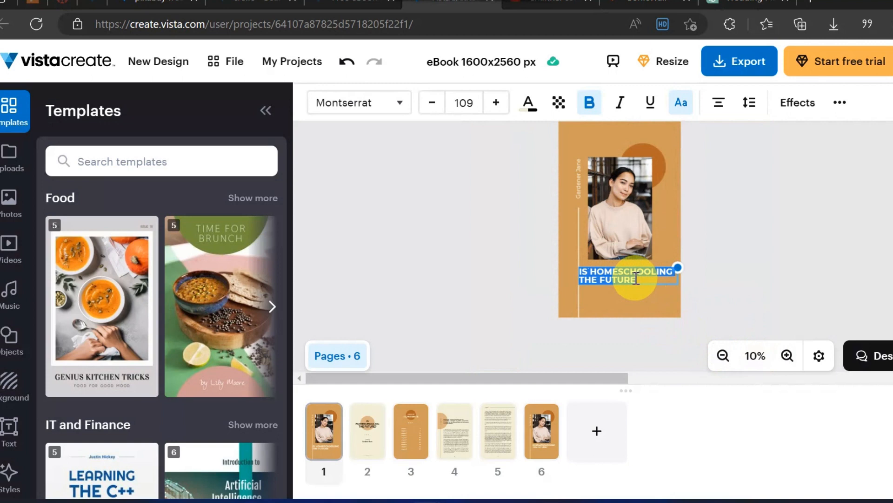
key("BackSpace")
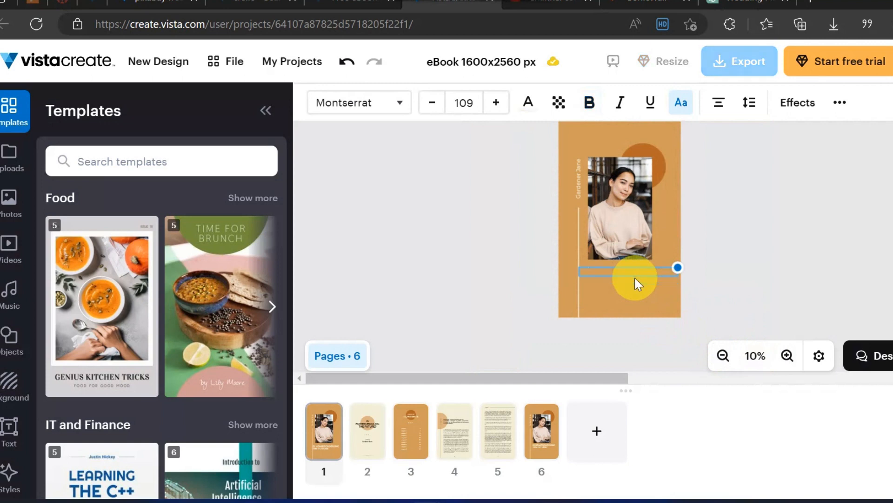
left_click(622, 273)
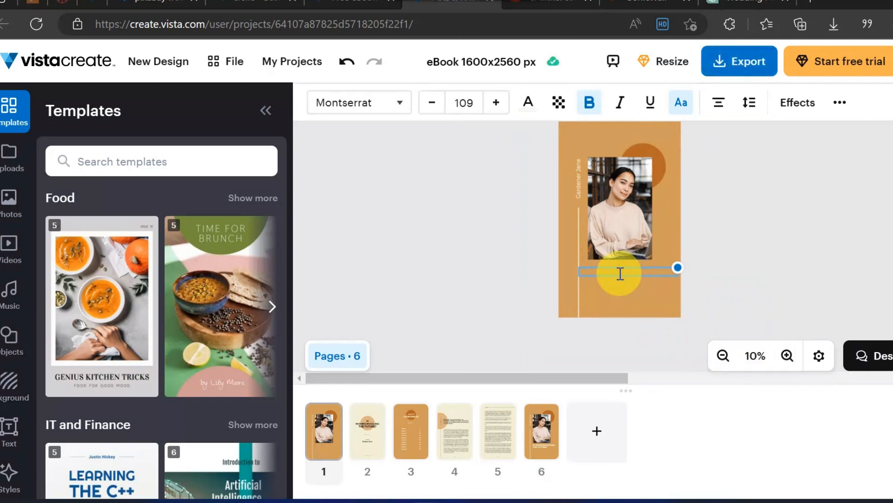
type("DEFR")
key("BackSpace")
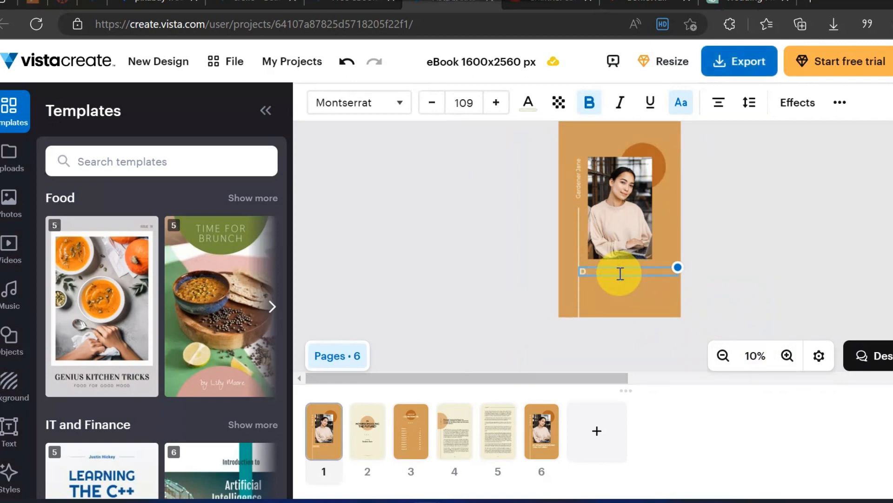
type("TYING THE KNOT")
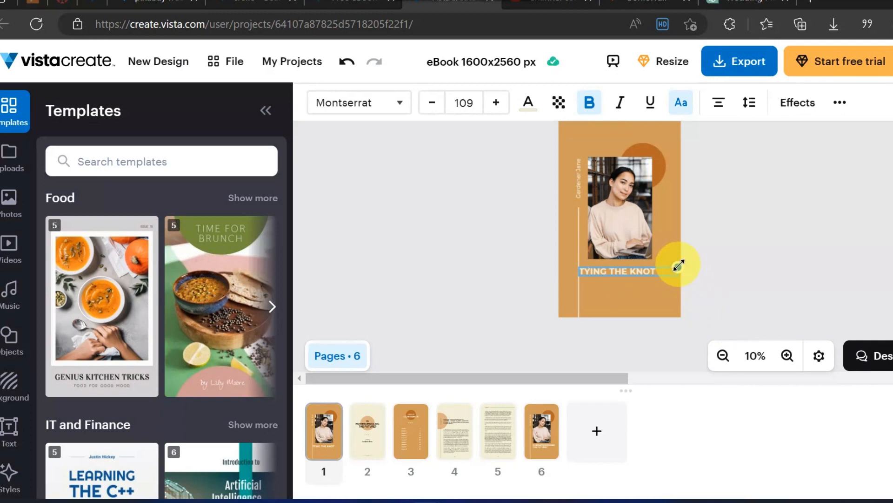
left_click_drag(678, 259, 695, 228)
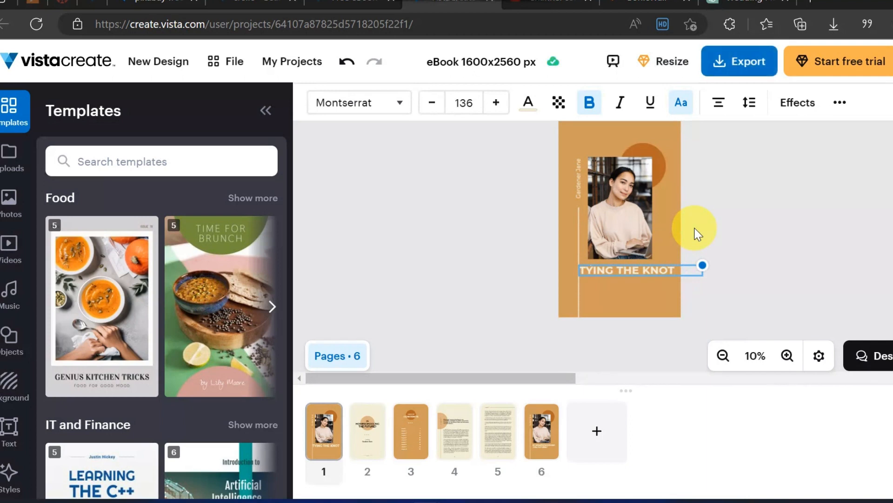
left_click(731, 235)
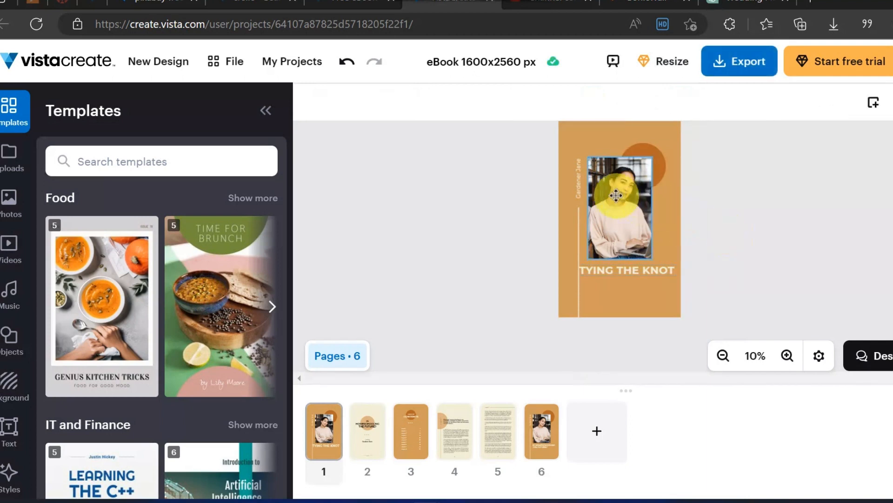
Step: On the page 1 cover, replace the vertical author text with "With Safari" and delete the portrait photo of the woman
left_click(578, 184)
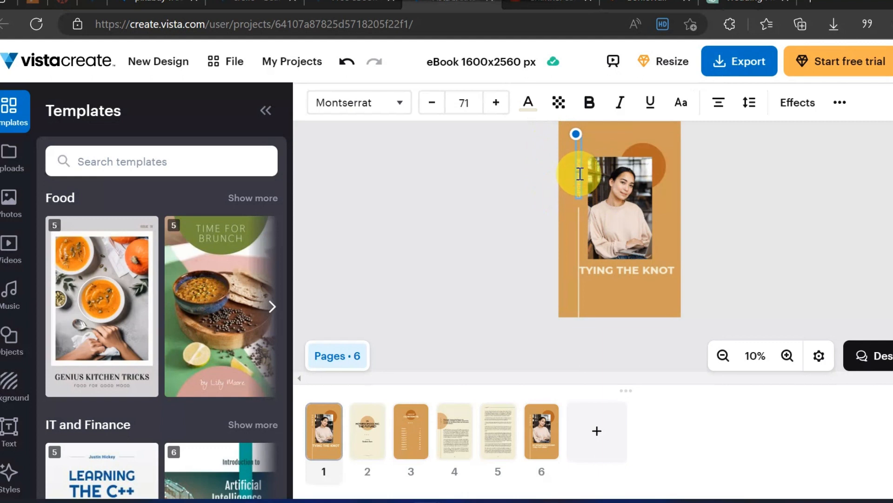
left_click(581, 158)
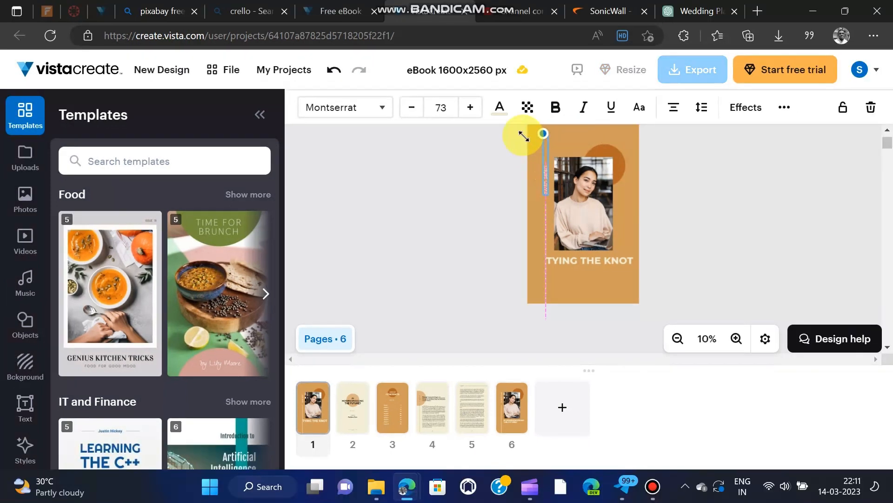
left_click_drag(524, 137, 497, 144)
left_click(499, 146)
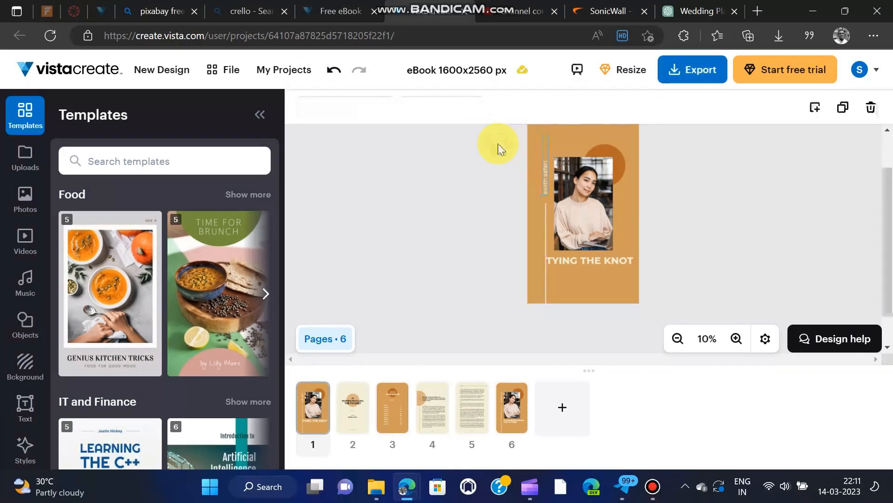
left_click(547, 191)
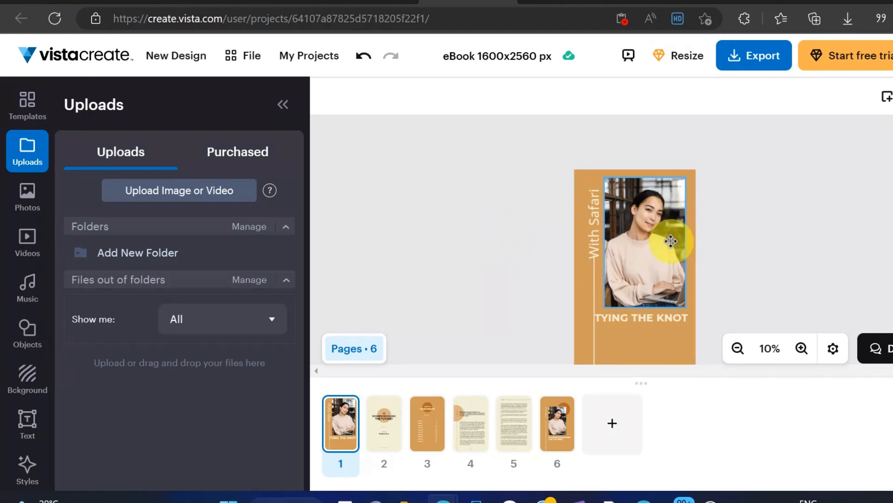
left_click(660, 246)
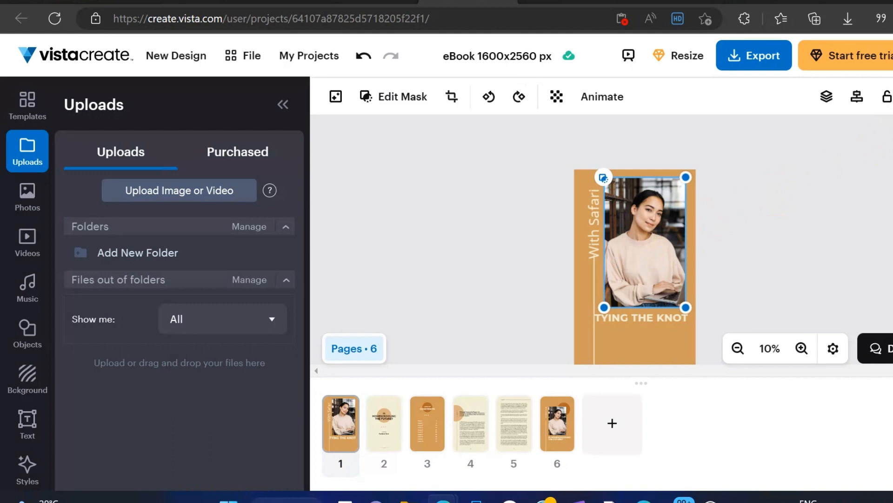
key("Delete")
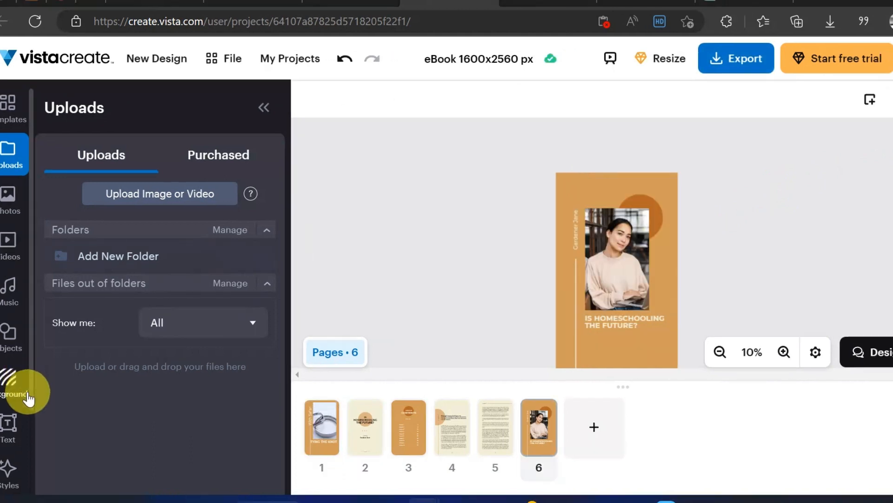
Step: Search the photo library for "wedding"
left_click(8, 208)
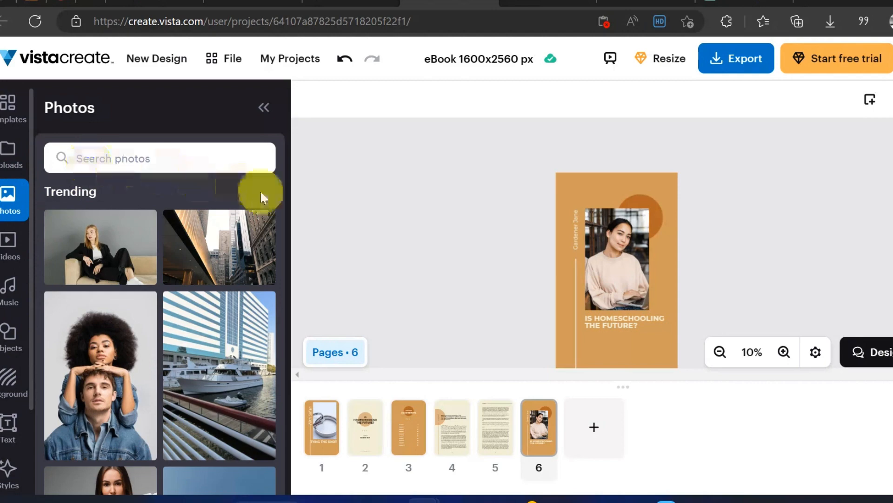
left_click_drag(281, 207, 278, 153)
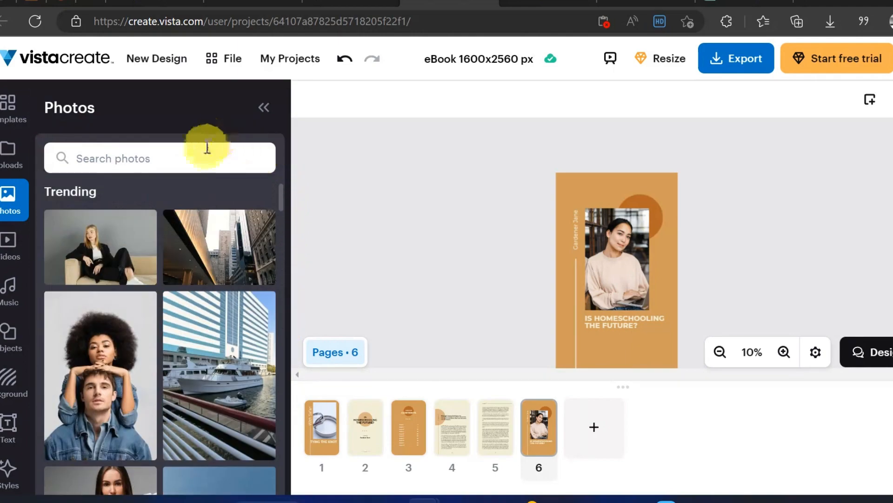
left_click(197, 160)
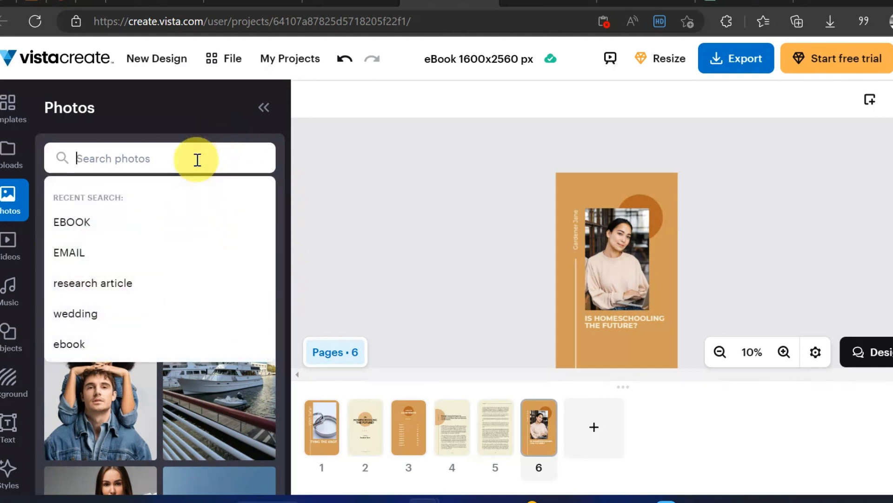
type("wed")
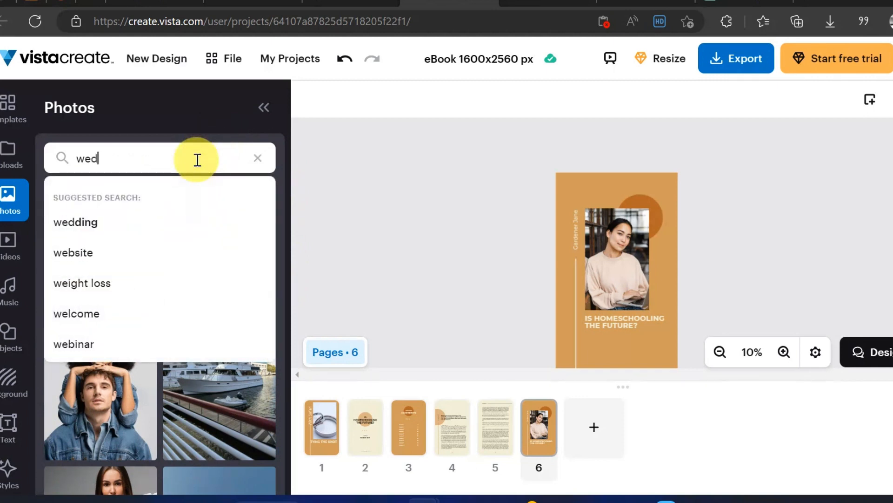
type("ding")
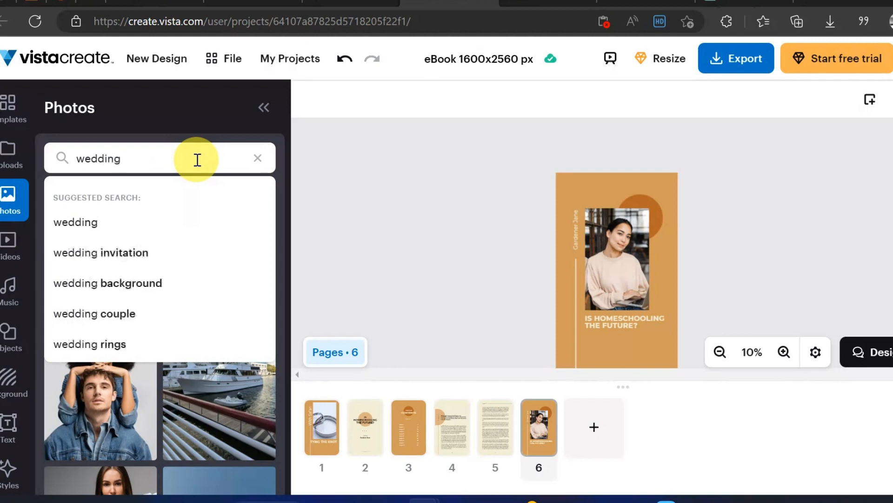
key("Return")
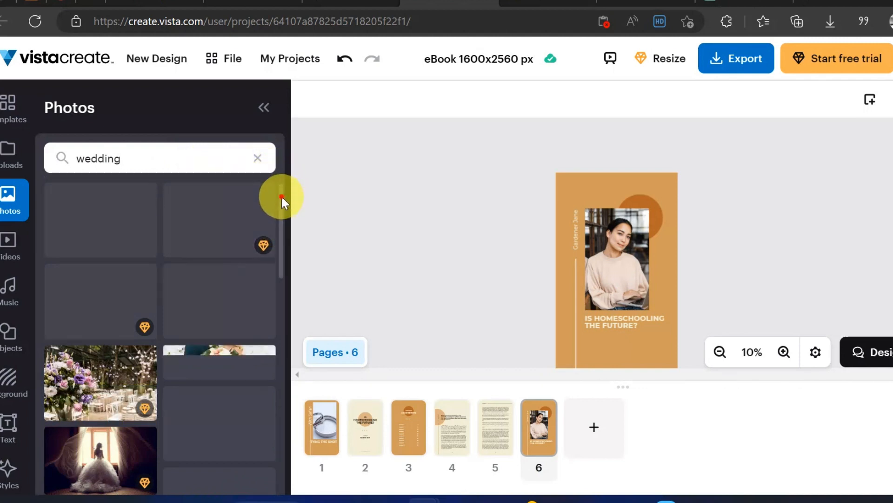
Step: Add the photo of the wedding couple on the beach over the portrait on page 6
left_click_drag(281, 194, 303, 249)
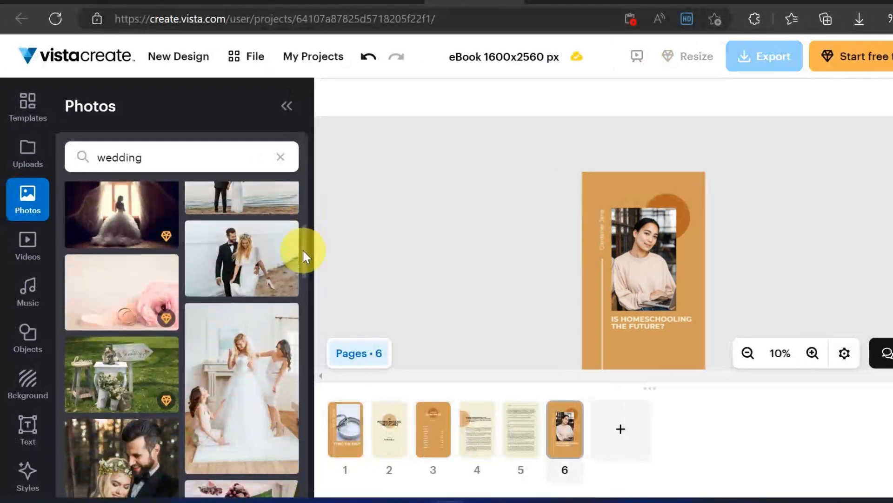
left_click(251, 260)
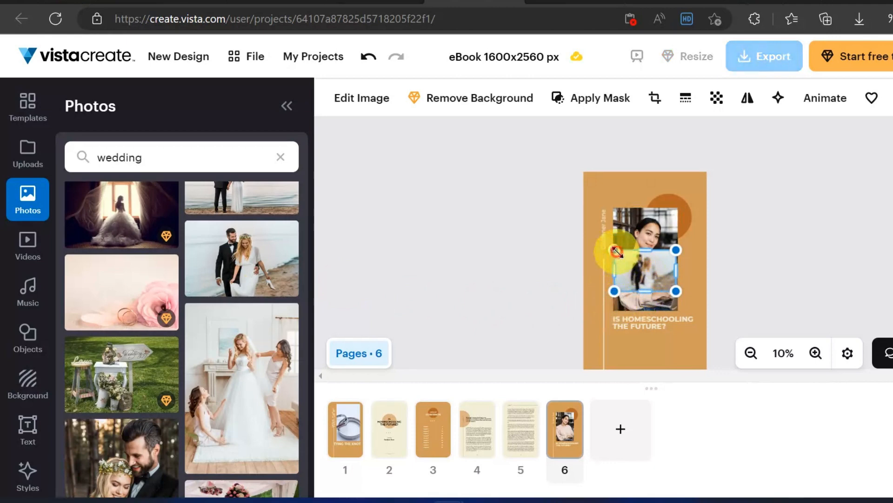
left_click_drag(617, 252, 629, 235)
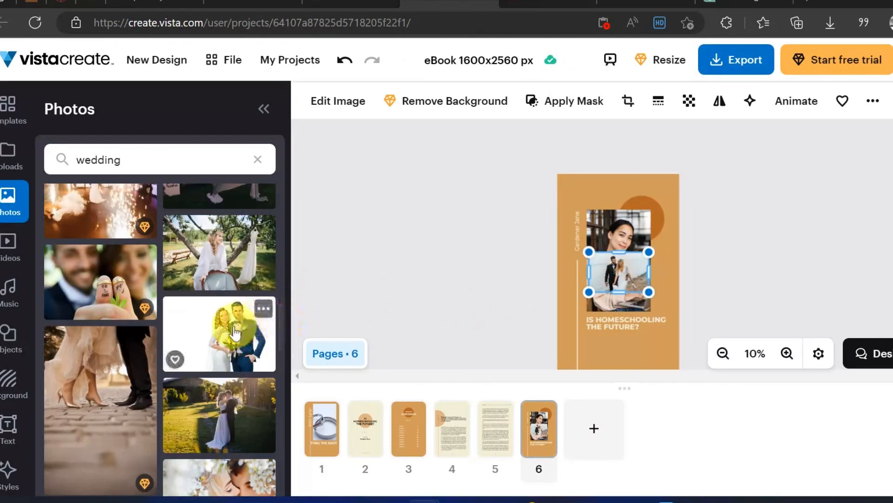
Step: Fill page 6's portrait frame with the white-background bride and groom photo and delete the overlapping beach couple photo
left_click_drag(235, 333, 613, 304)
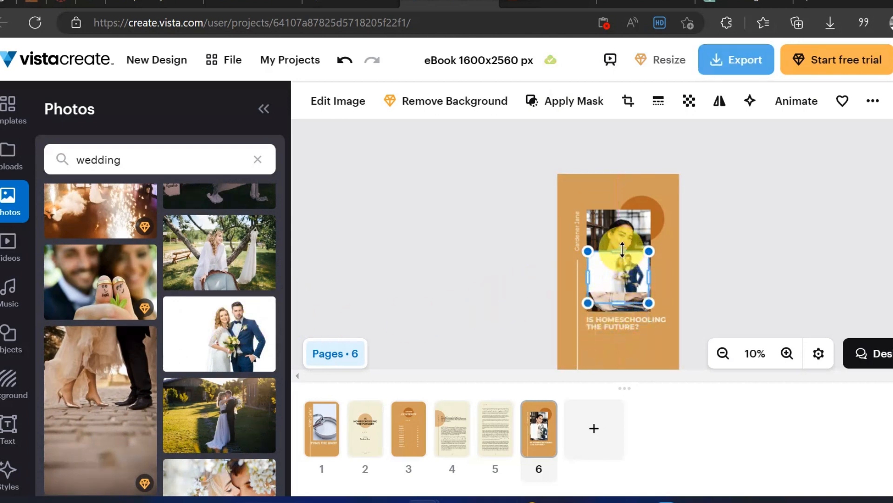
left_click_drag(622, 250, 622, 210)
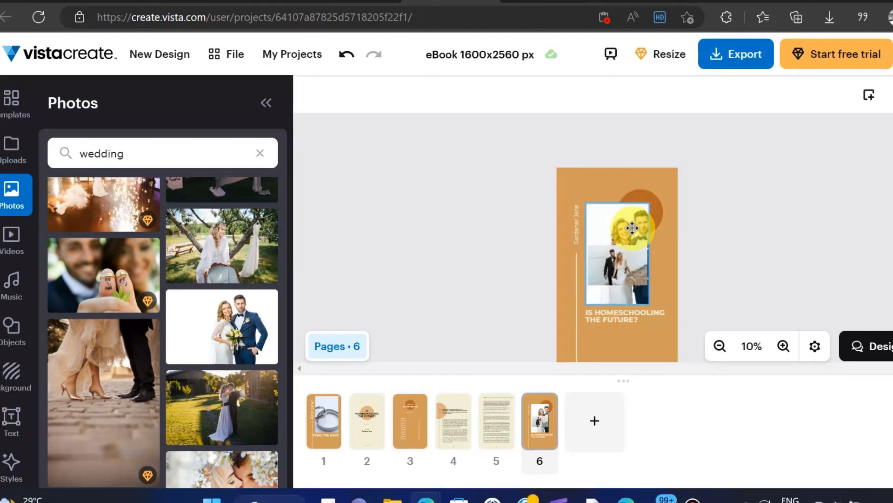
left_click(617, 264)
key("Delete")
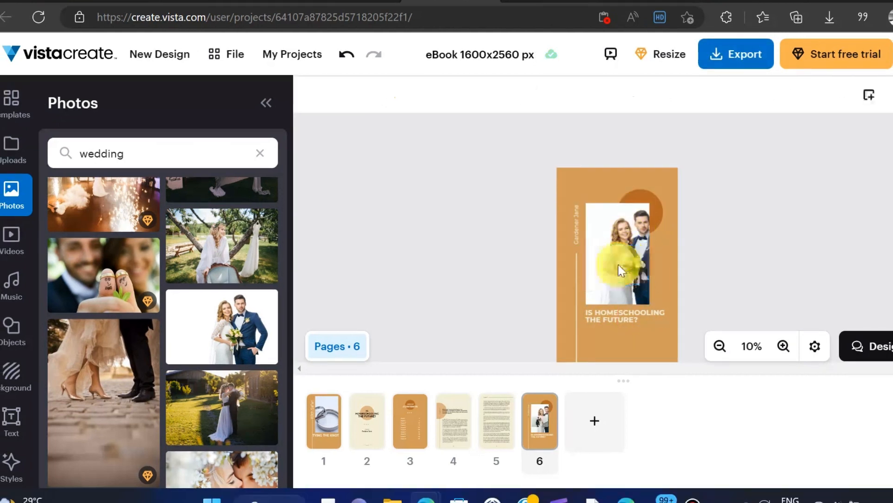
mouse_move(622, 235)
left_mouse_down()
mouse_move(601, 265)
mouse_move(609, 268)
mouse_move(627, 232)
mouse_move(617, 240)
left_mouse_up()
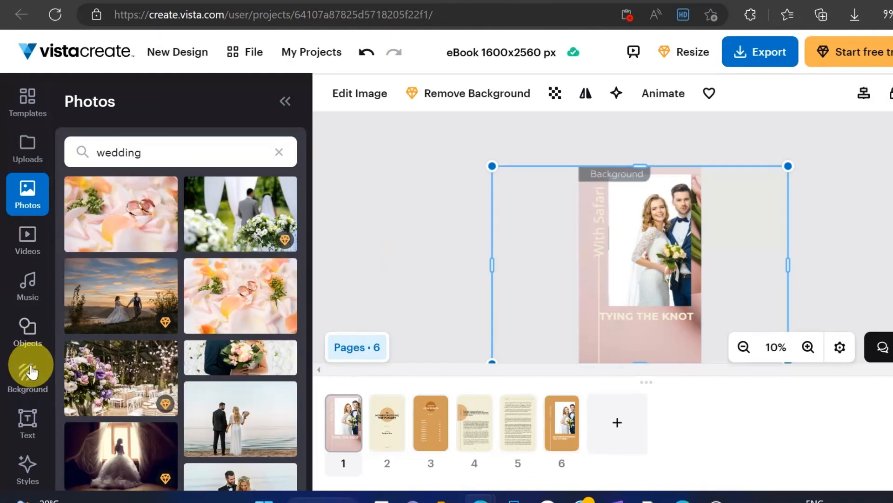
Step: Set page 1's background to the photo of a flower vase on a desk beside a laptop
left_click(11, 371)
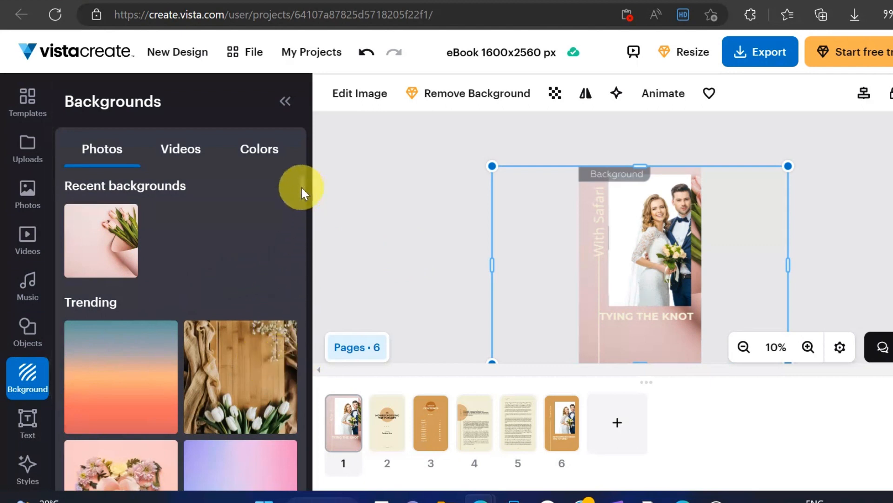
left_click_drag(301, 186, 306, 222)
left_click(259, 296)
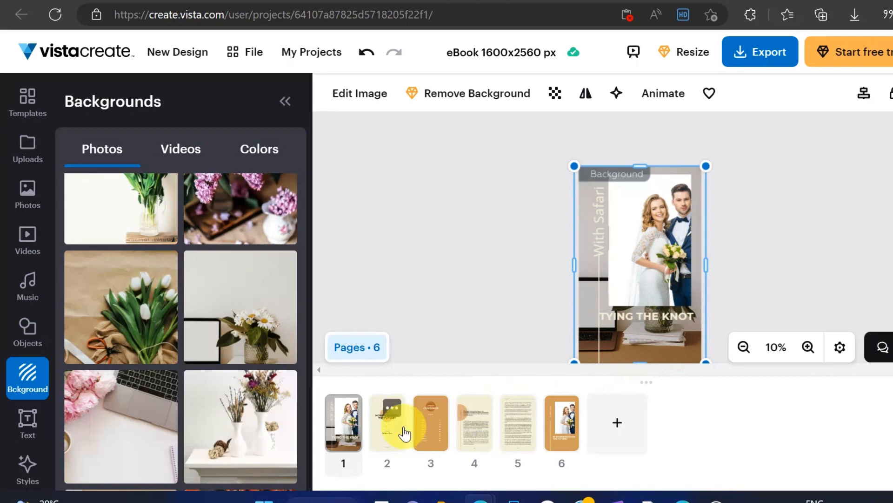
Step: Delete the duplicate cover on page 6 and the "Is Homeschooling the Future?" title page on page 2
left_click(383, 433)
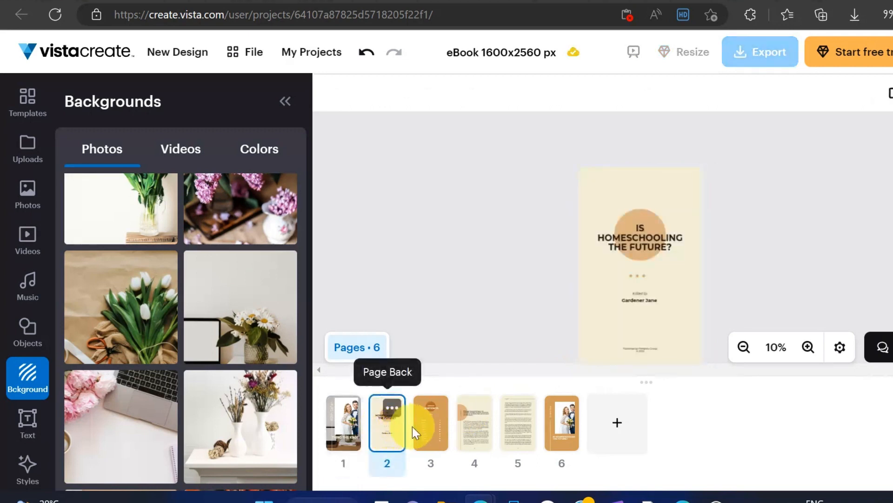
left_click(428, 432)
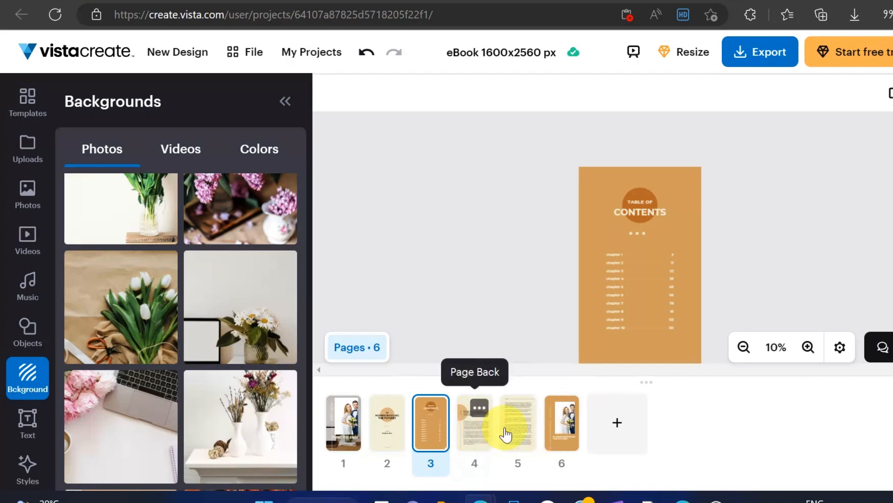
left_click(565, 429)
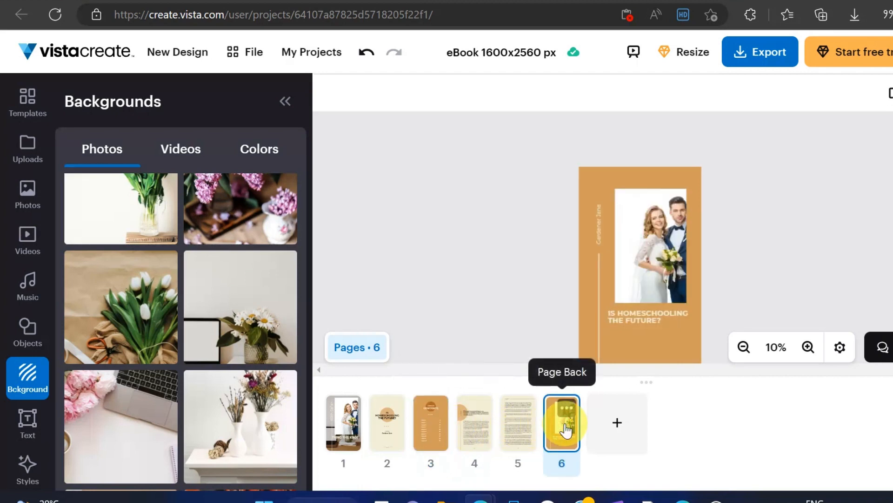
key("Delete")
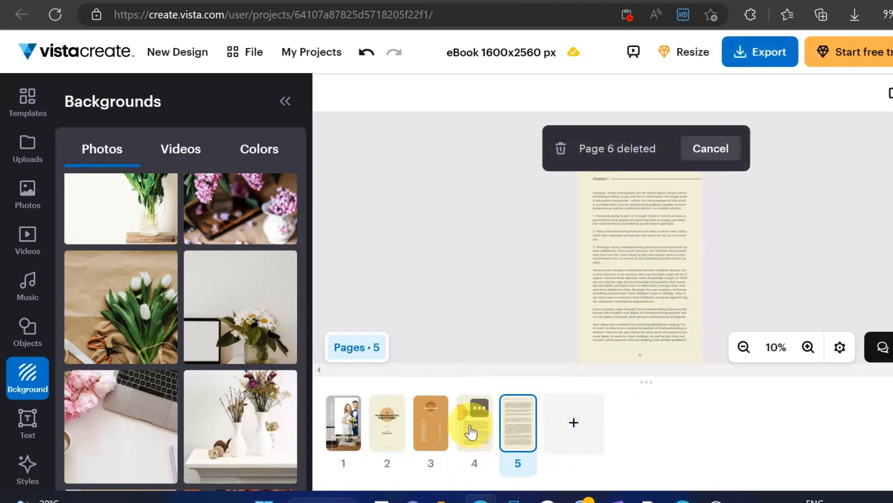
left_click(389, 427)
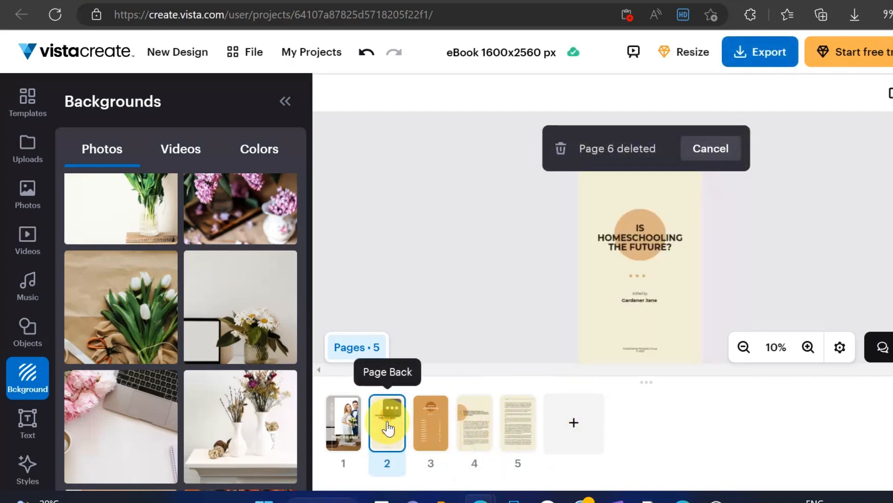
key("Delete")
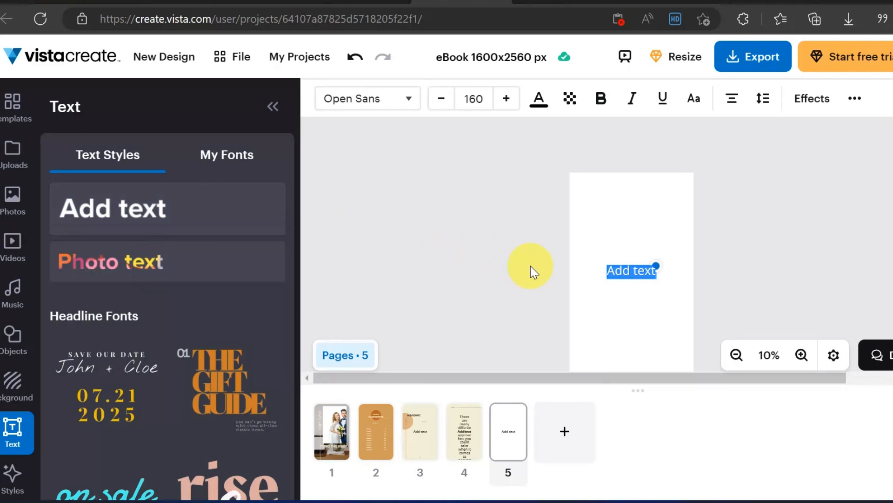
Step: Replace the placeholder text on blank page 5 with "HEADING" and set its font to Bebas Neue from the Elegant fonts
type("HEADING")
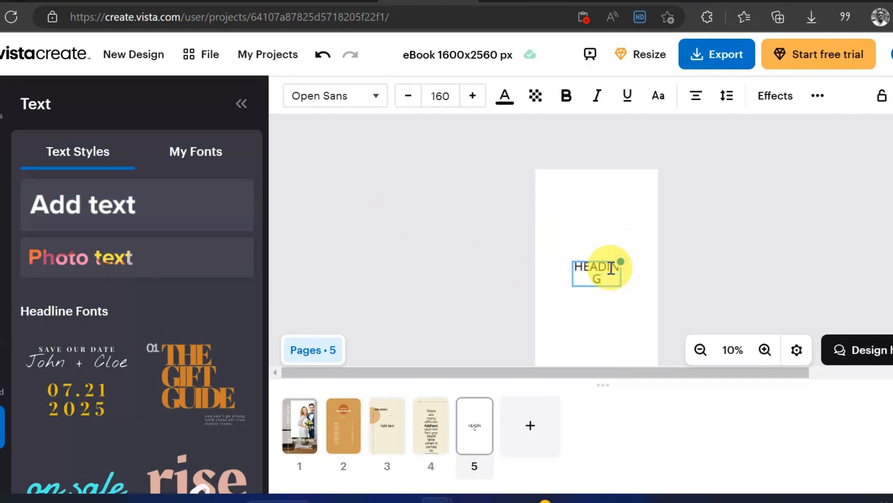
left_click(377, 98)
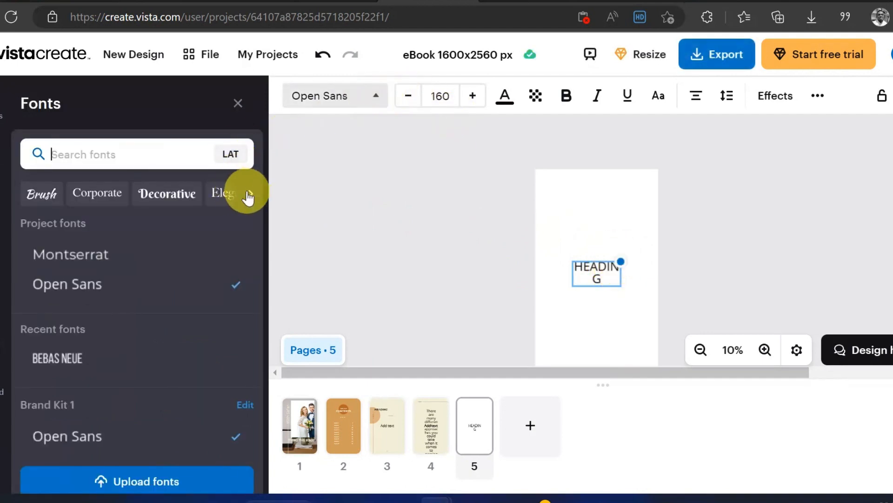
left_click(223, 195)
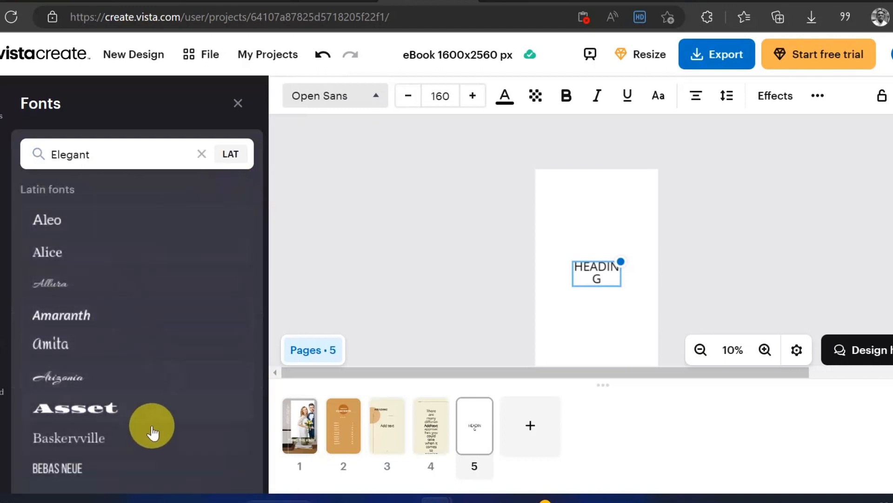
left_click_drag(258, 218, 256, 255)
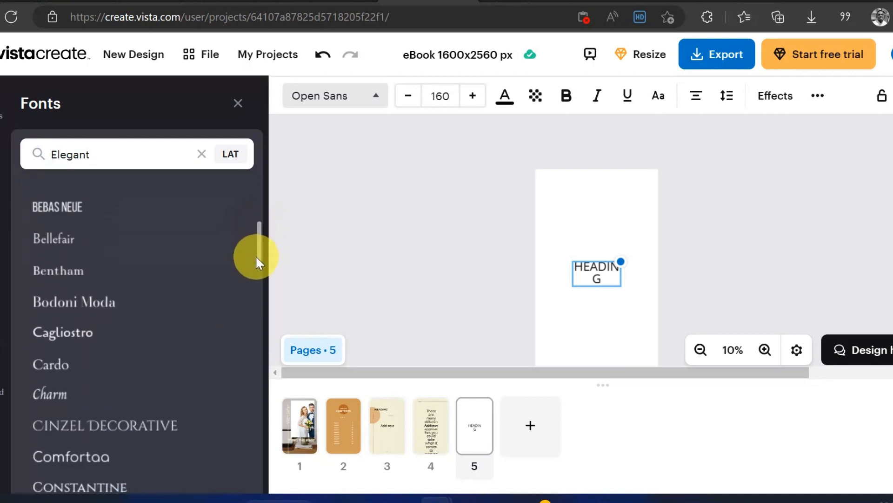
left_click(65, 205)
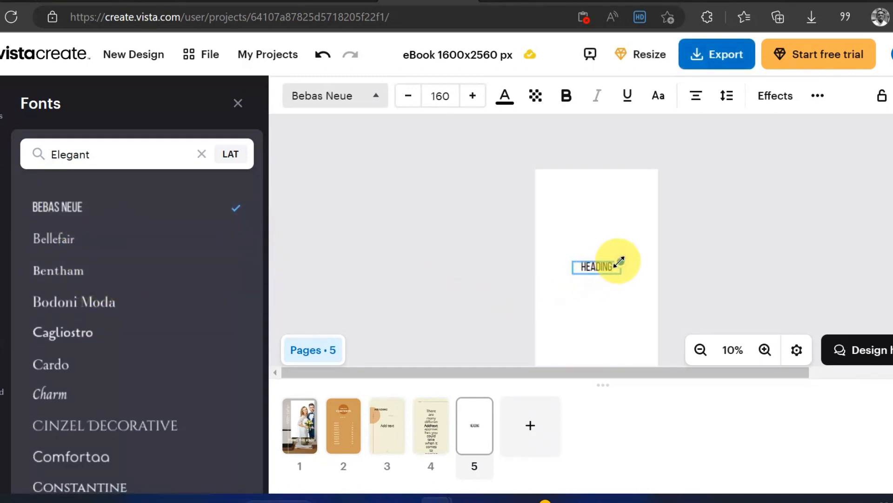
Step: Enlarge the "HEADING" text to about size 233 and centre it near the upper edge of page 5
left_click_drag(619, 261, 638, 247)
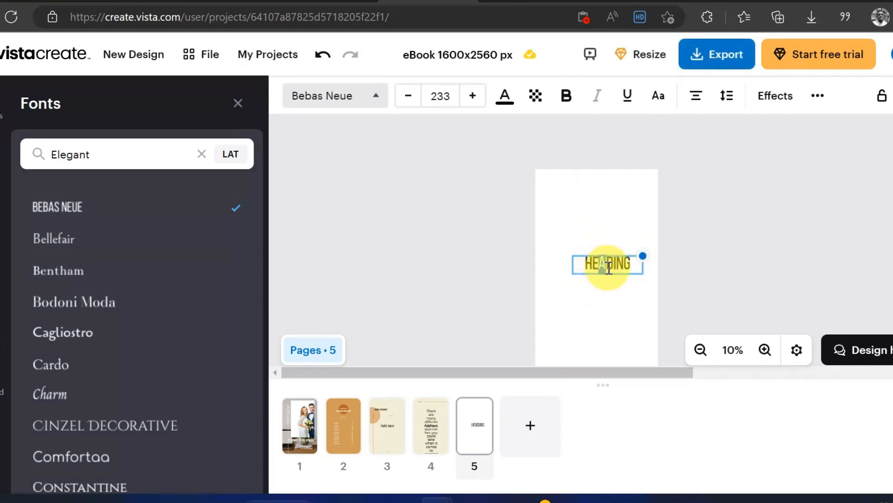
left_click_drag(609, 268, 596, 195)
left_click(567, 304)
left_click(601, 239)
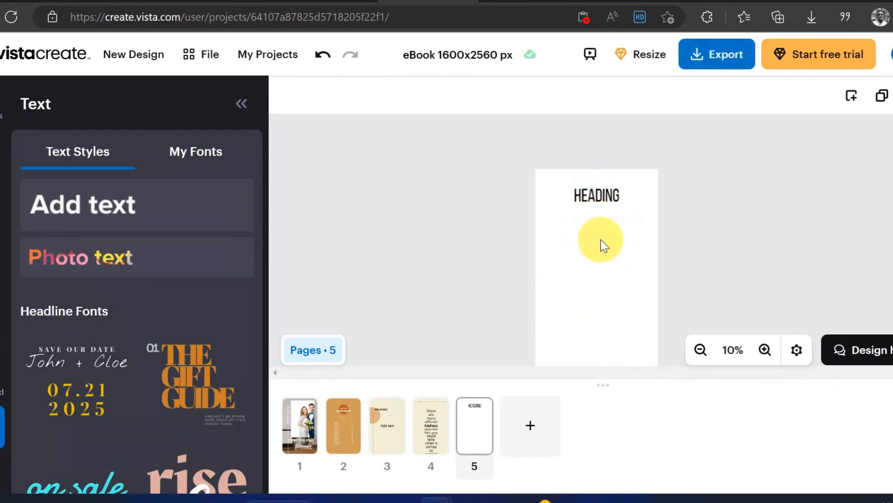
Step: Add a body text block reading "FERFREF GUGNFRNEFNER REUFERUBVNEUG" below the heading on page 5
left_click(186, 203)
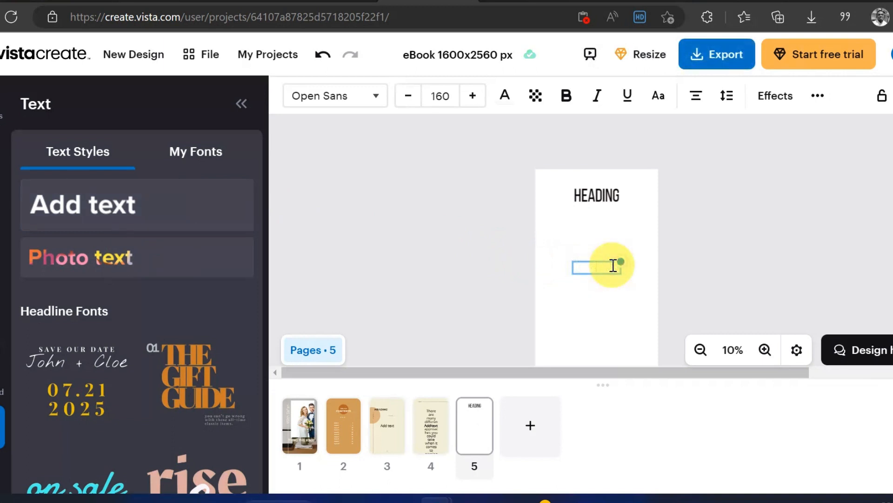
type("GUGNF")
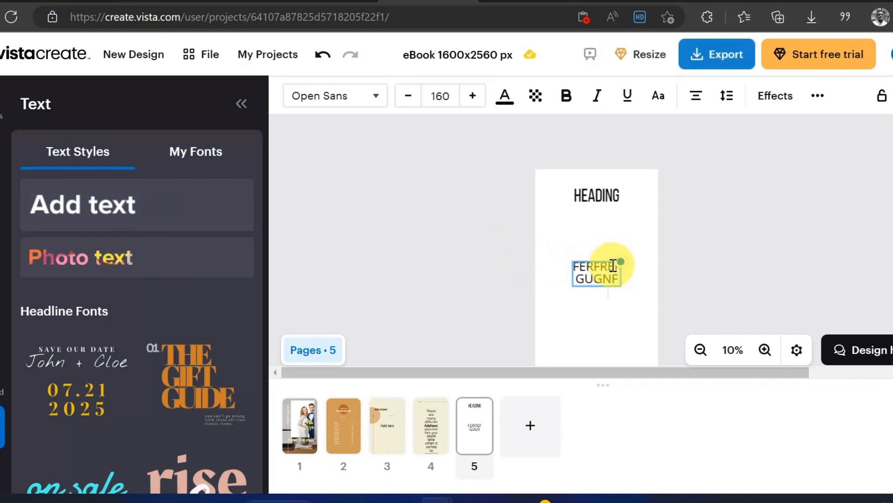
type("RNEFNERREUFERUBVNEUG")
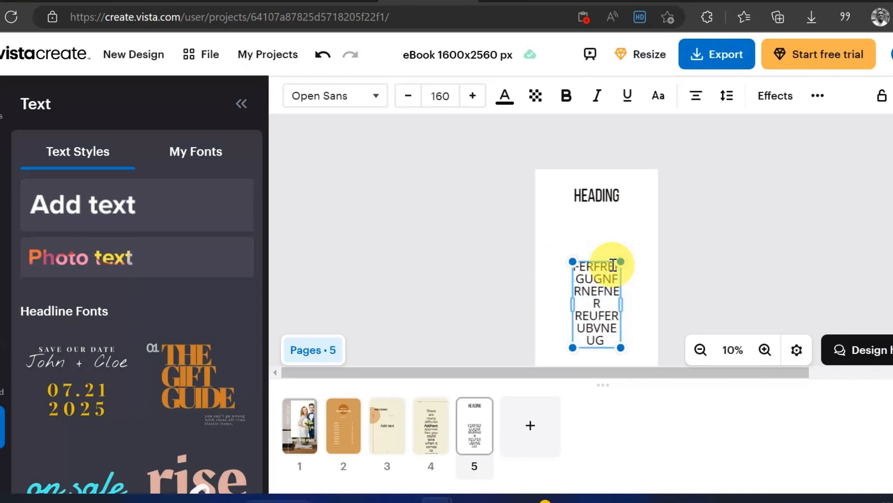
Step: Enlarge page 5's body text, centre it beneath the heading and set its font size to 218
left_click_drag(613, 264, 646, 225)
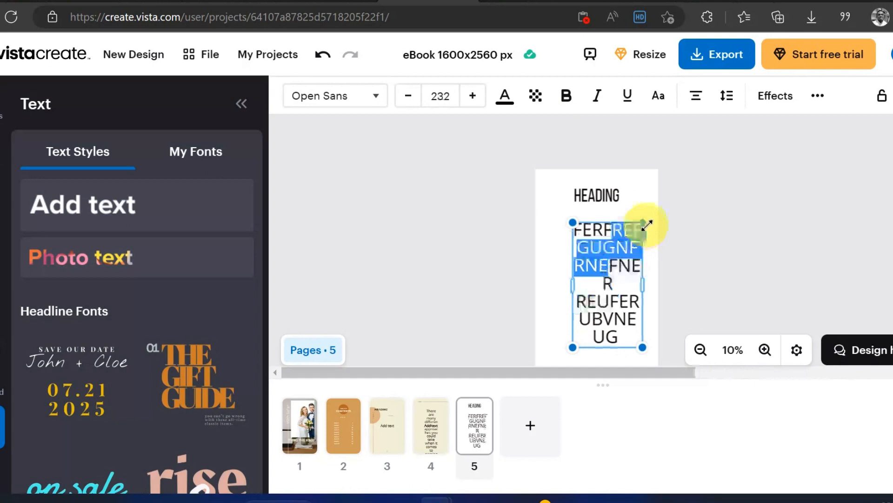
left_click(558, 253)
left_click_drag(597, 254, 586, 252)
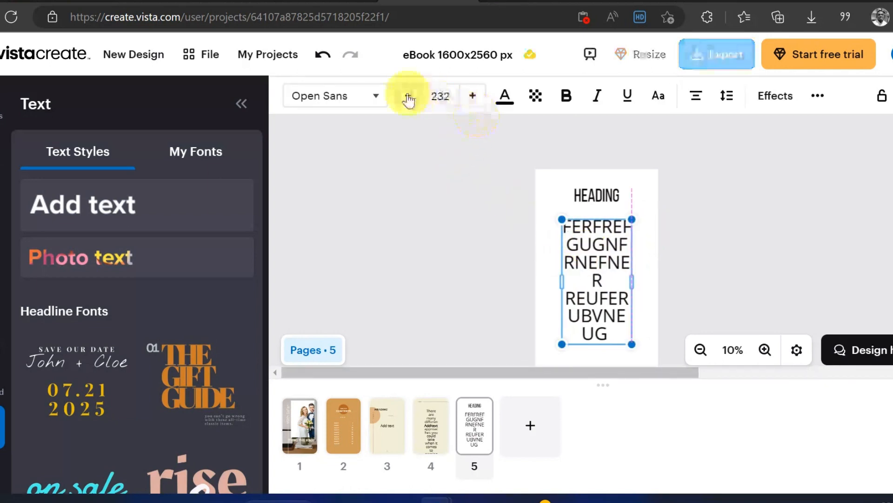
left_click(408, 97)
left_click(409, 96)
left_click(408, 96)
left_click(408, 96)
left_click(408, 97)
left_click(409, 96)
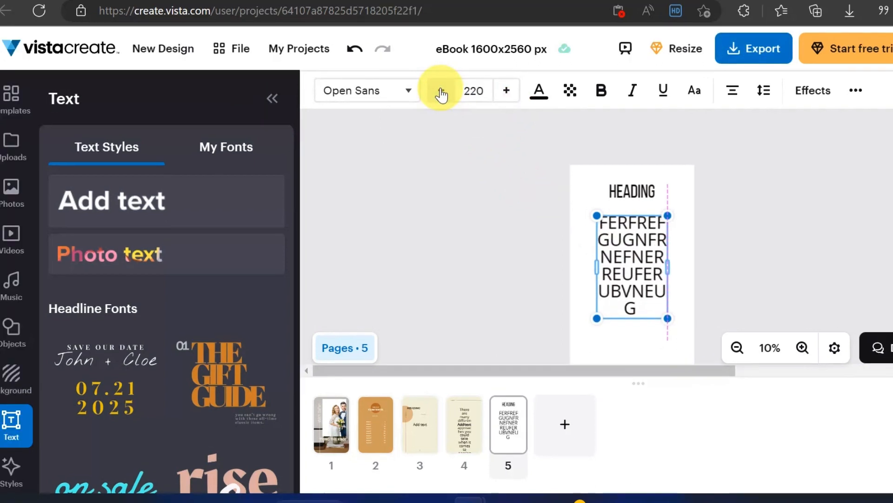
left_click(442, 95)
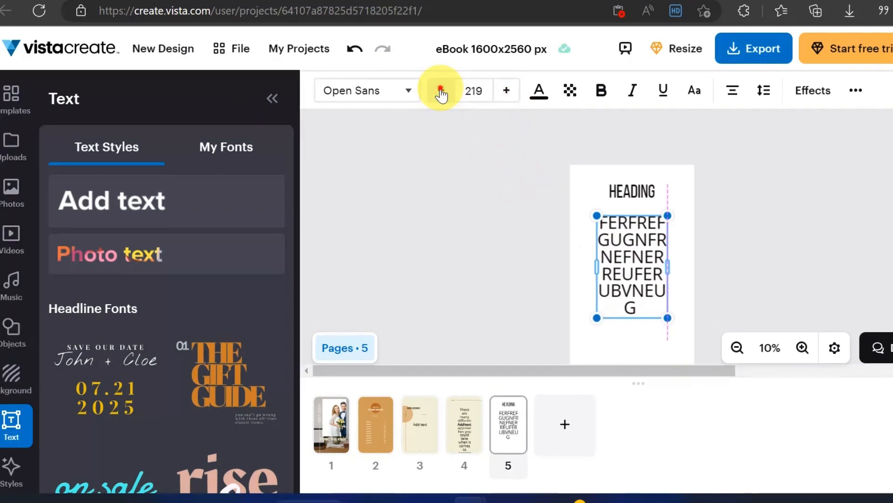
left_click(441, 93)
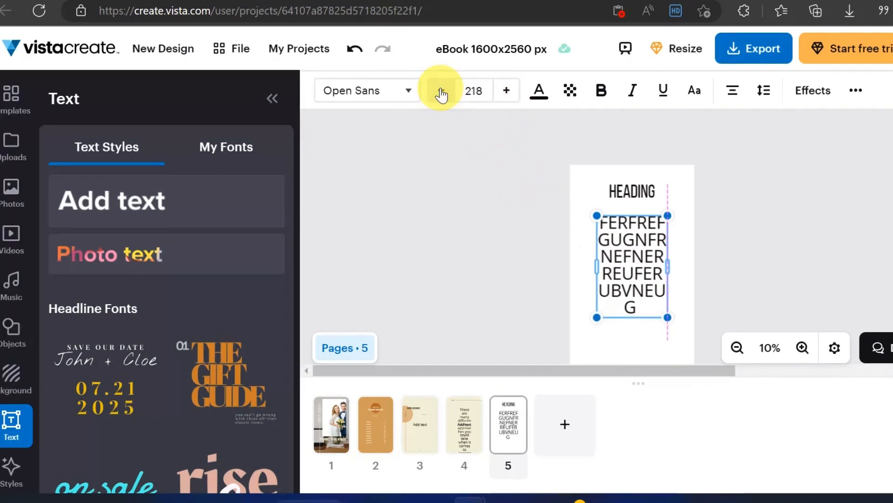
left_click(540, 238)
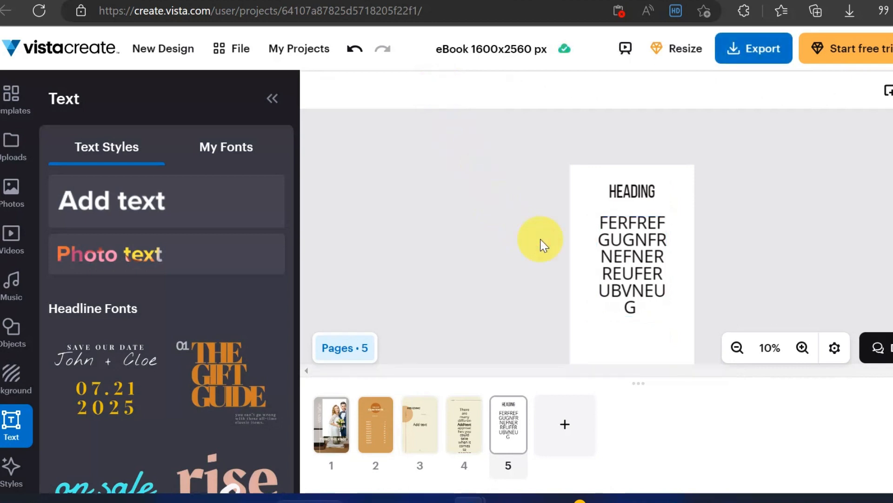
Step: Add a blank page 6 and insert a text block reading "RFERGEGGFWRG DFEFRUGER DF2RG DFEW"
left_click(565, 423)
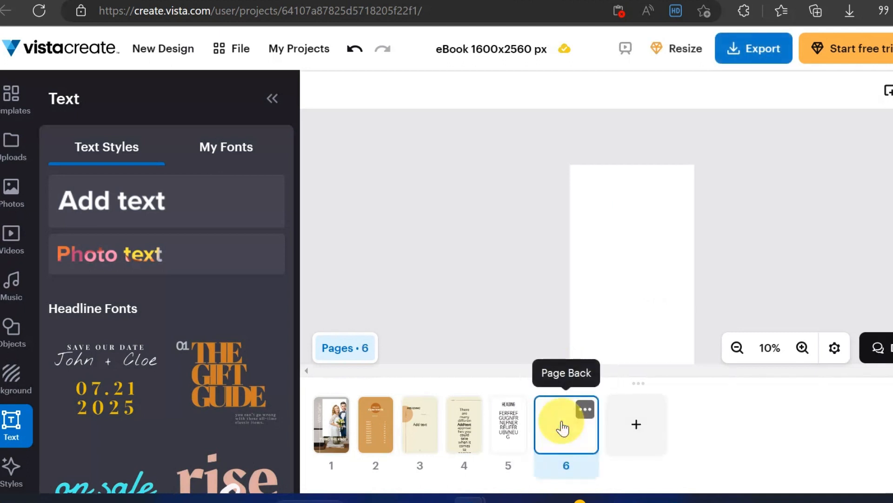
left_click(230, 210)
type("RFERG")
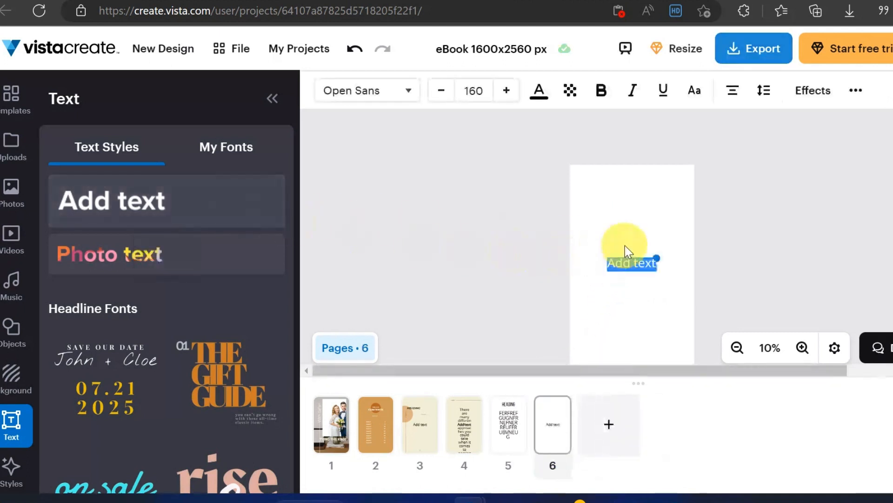
type("EGG")
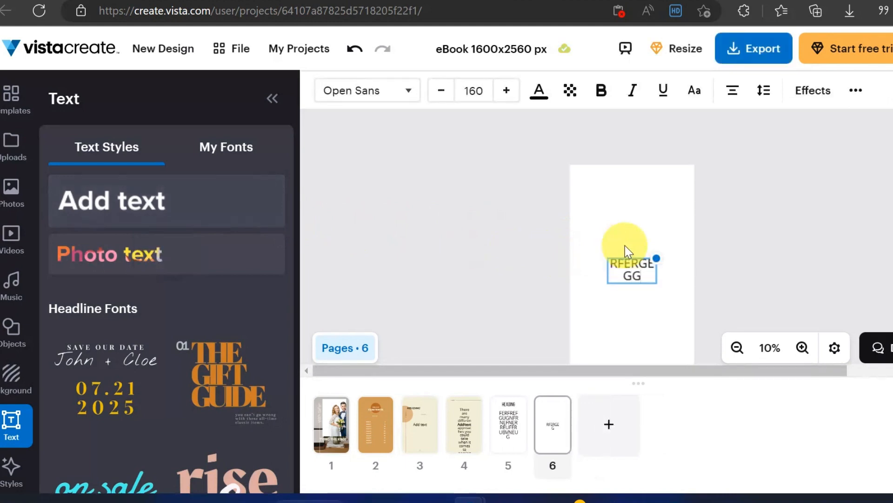
type("FWRG DFEFRUG")
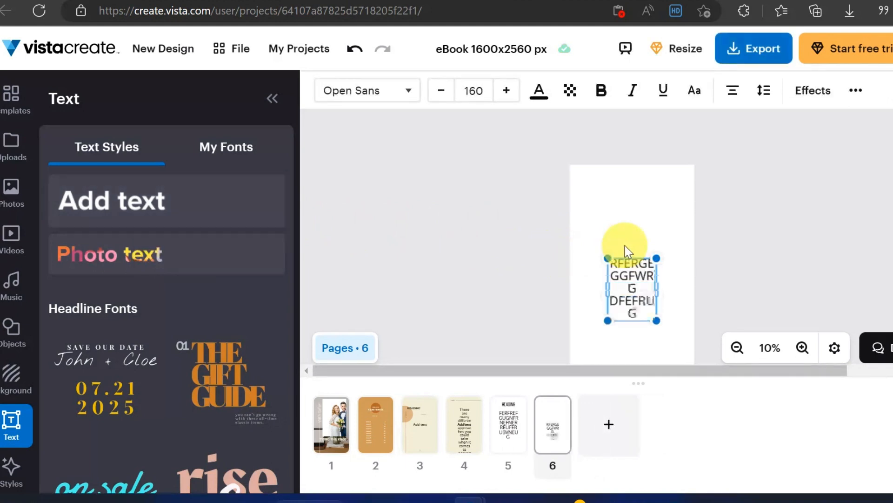
type("ER DF2RG DFEW")
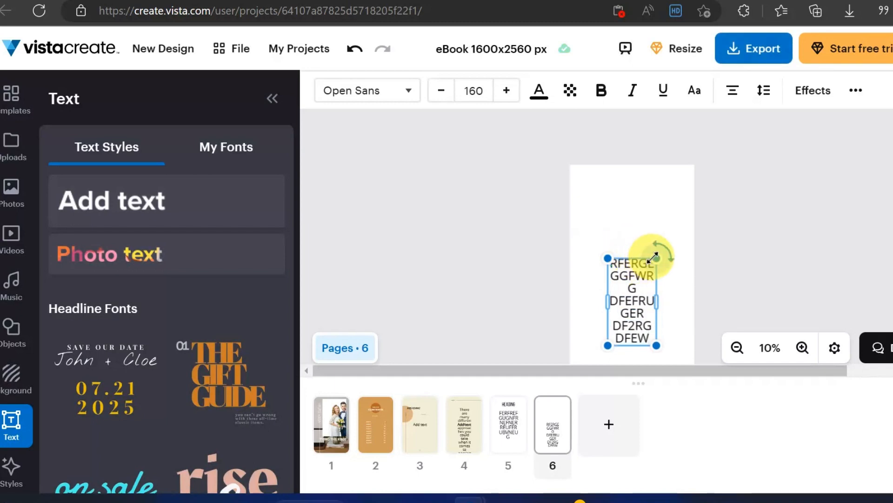
Step: Enlarge page 6's text to size 277 so it fills most of the page, and add a blank page 7
left_click_drag(656, 258, 690, 213)
left_click_drag(643, 255, 629, 242)
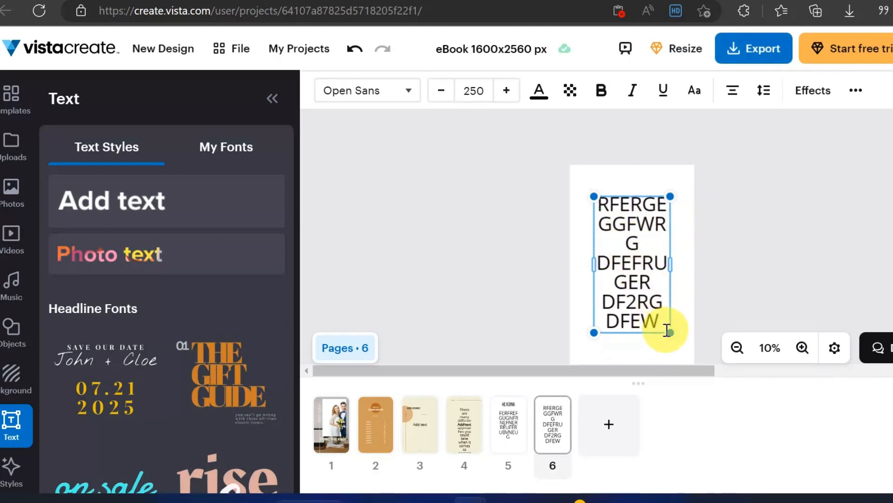
left_click_drag(670, 334, 681, 347)
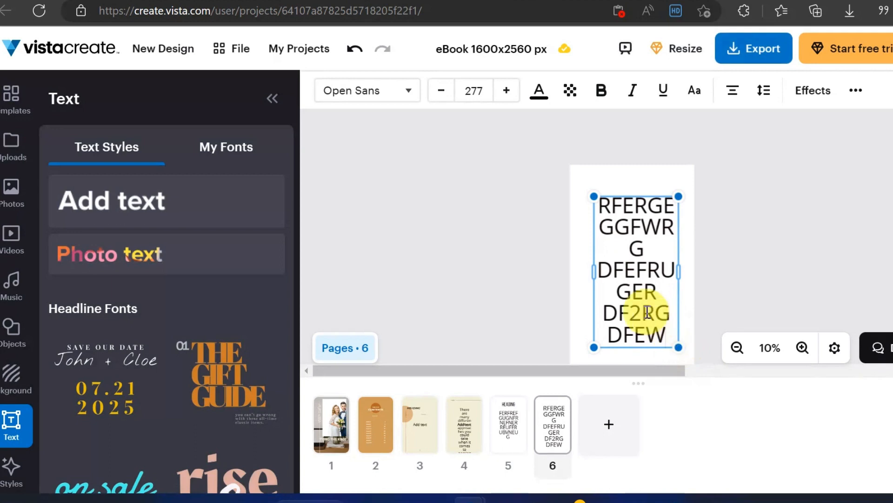
left_click(620, 427)
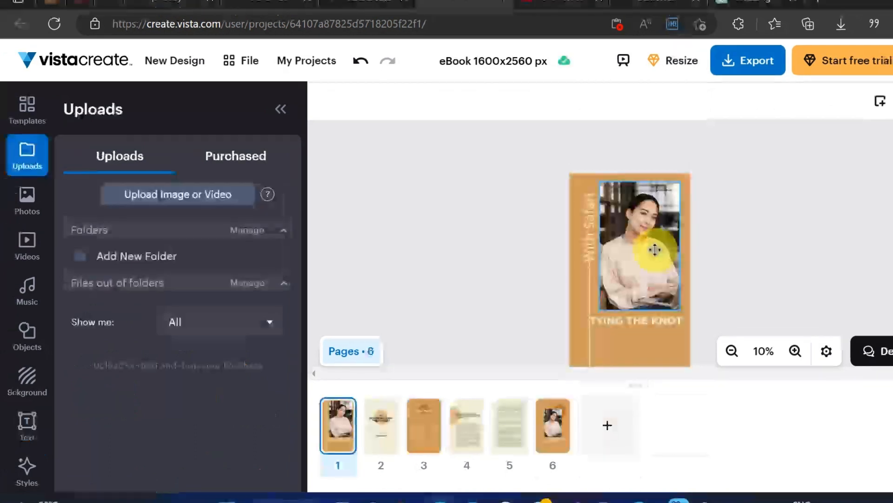
Step: Remove the woman's photo from the cover frame and upload the "wedding ring" image from the Downloads folder
left_click(653, 250)
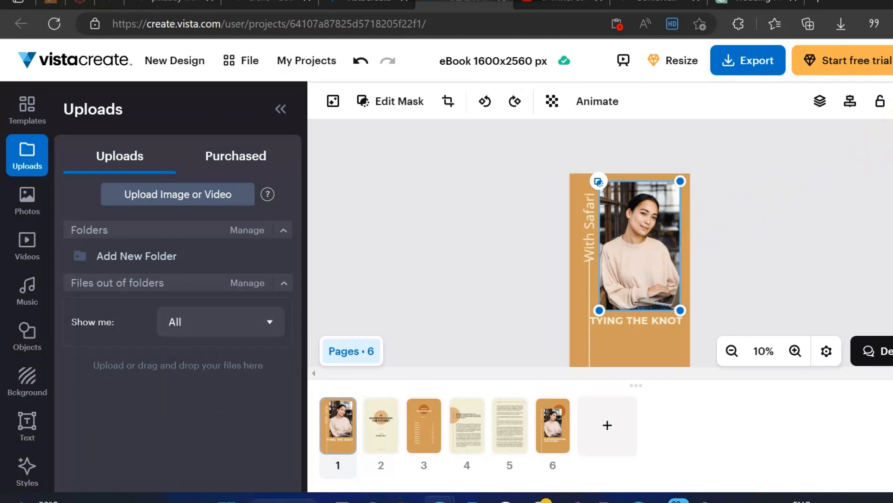
key("Delete")
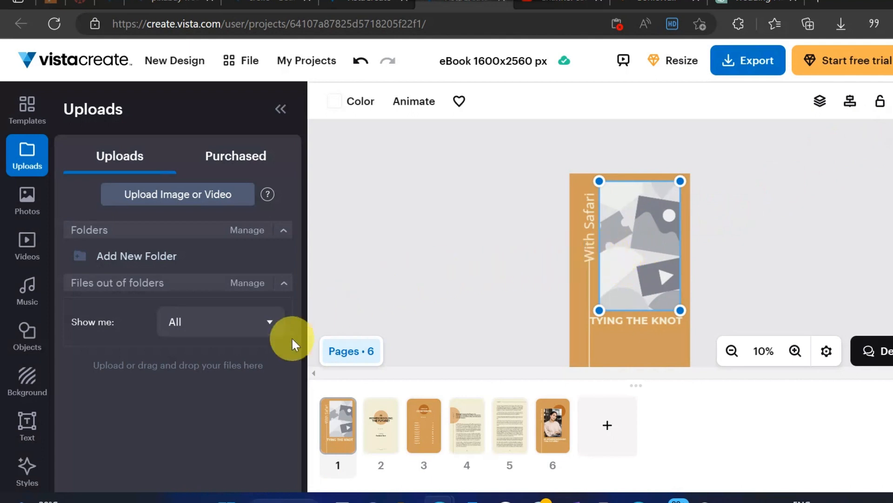
left_click(162, 194)
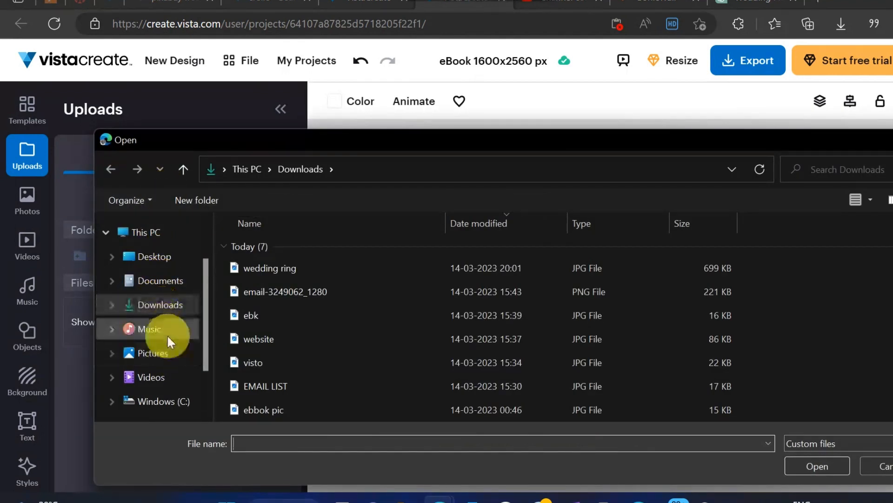
left_click(162, 309)
left_click(255, 267)
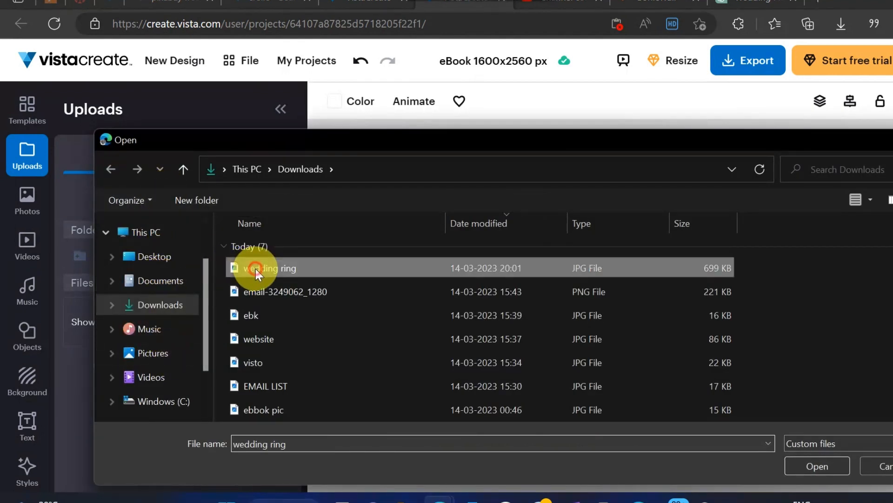
left_click(823, 464)
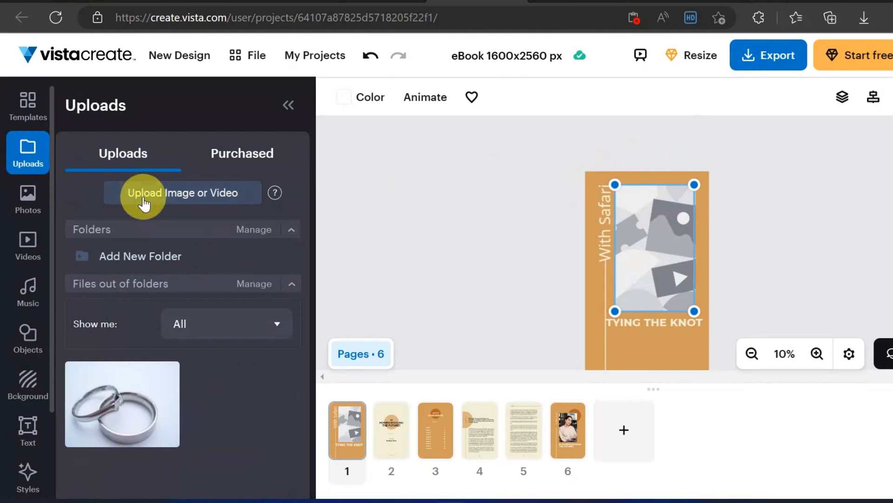
left_click(148, 196)
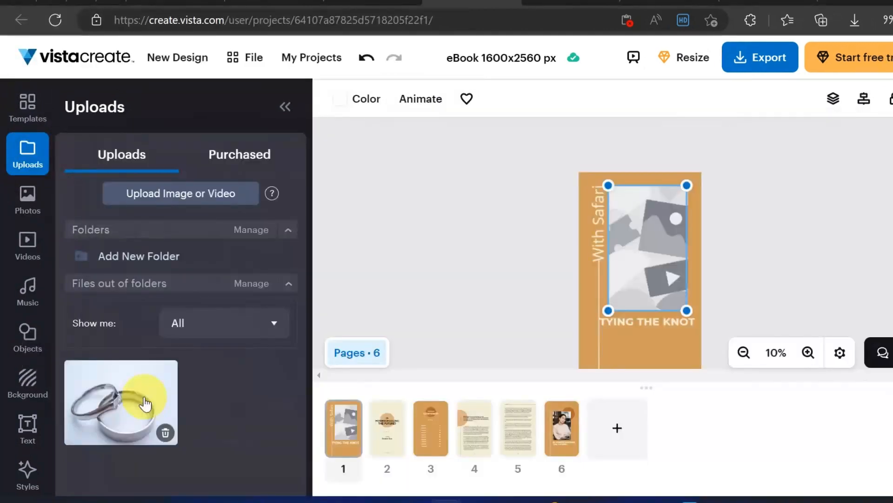
Step: Place the uploaded wedding ring image on the cover and resize it to cover the empty photo frame
left_click(145, 403)
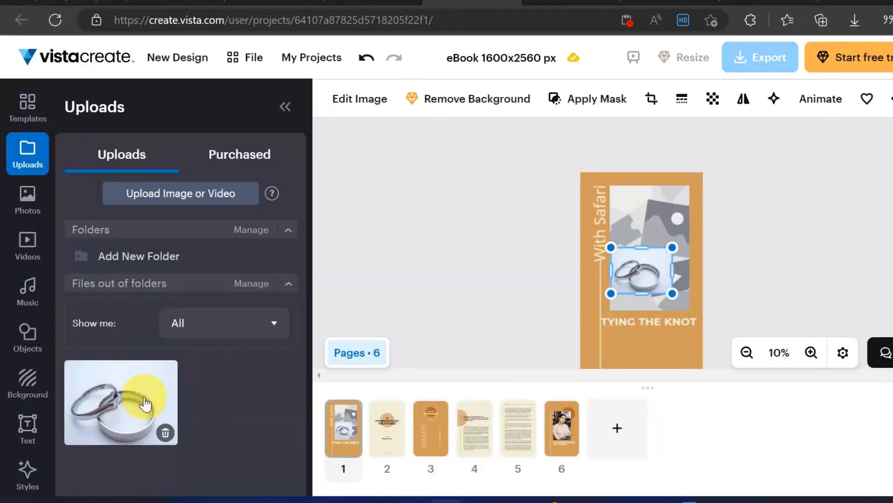
left_click_drag(646, 306, 644, 305)
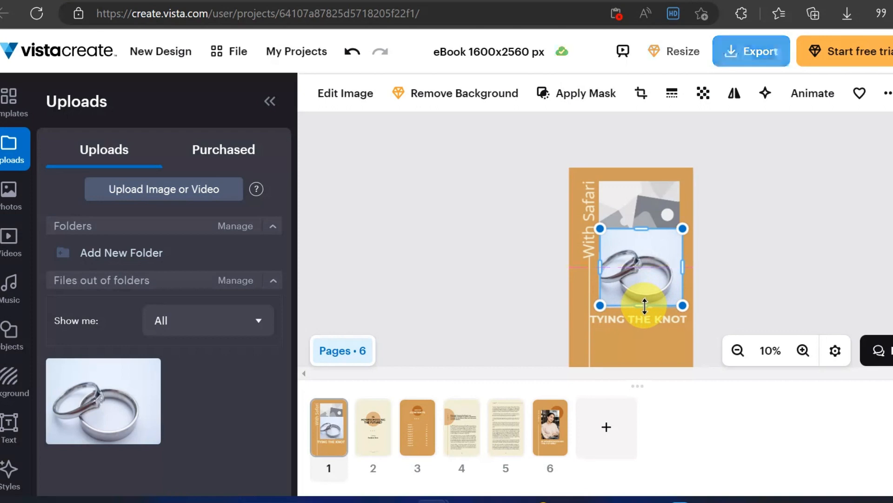
left_click_drag(642, 229, 642, 181)
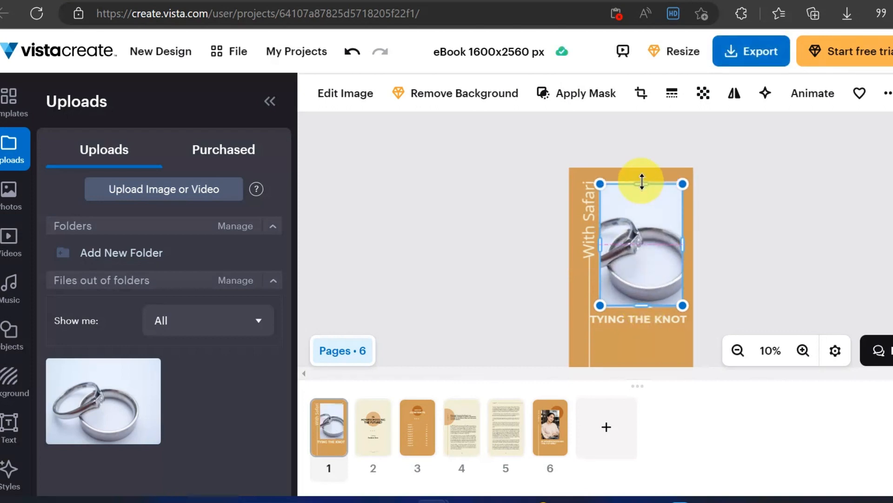
left_click_drag(640, 177, 639, 180)
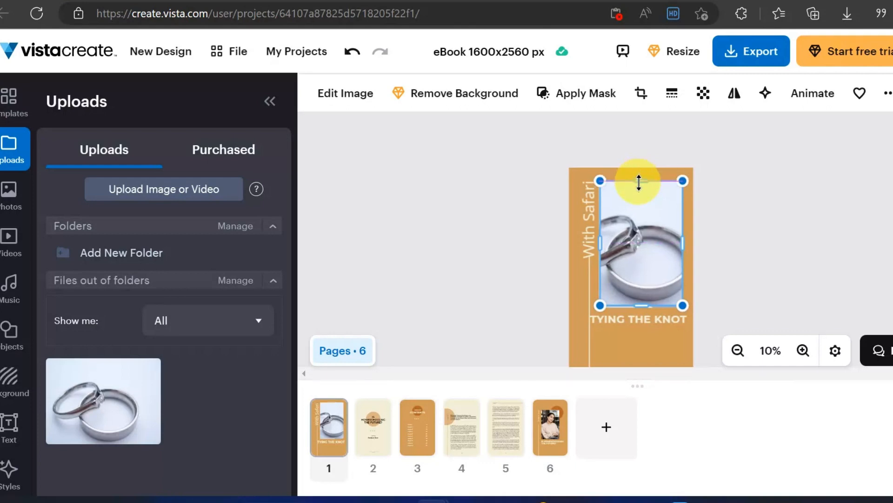
left_click(722, 209)
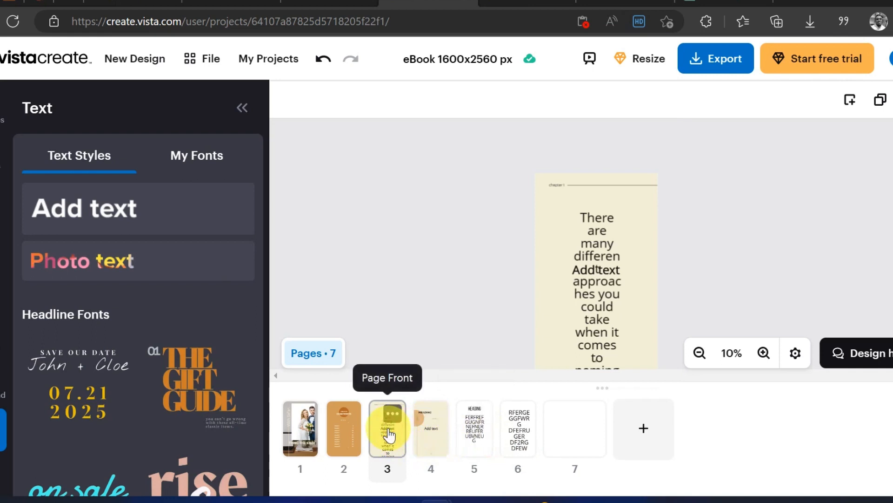
Step: Move the "There are many different approaches" page from position 3 to position 6 and back to position 3
left_click_drag(389, 434, 489, 435)
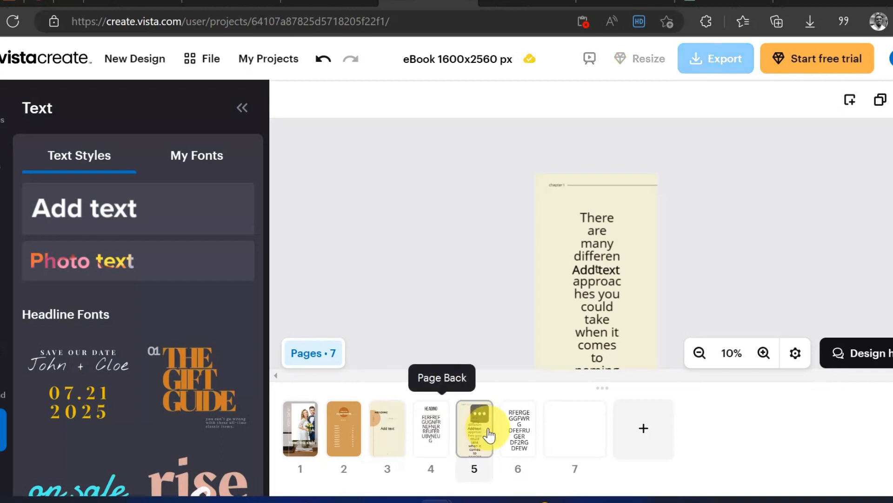
left_click_drag(482, 437, 529, 434)
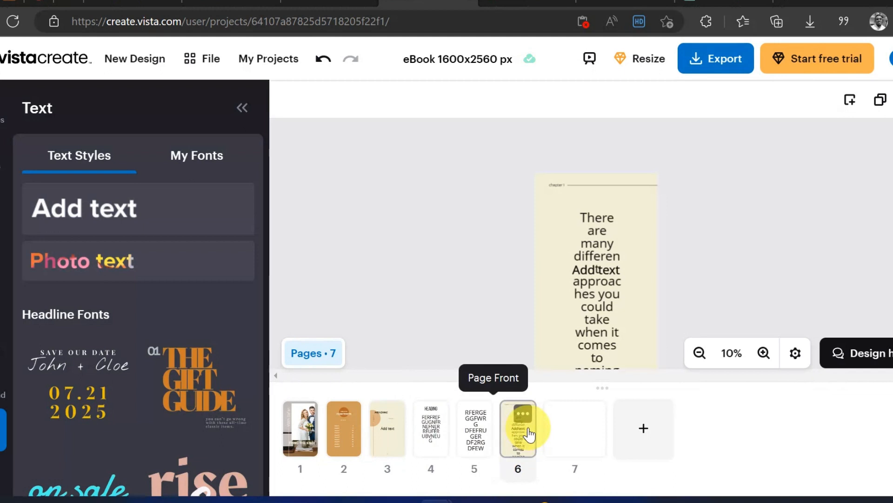
left_click_drag(518, 437, 389, 450)
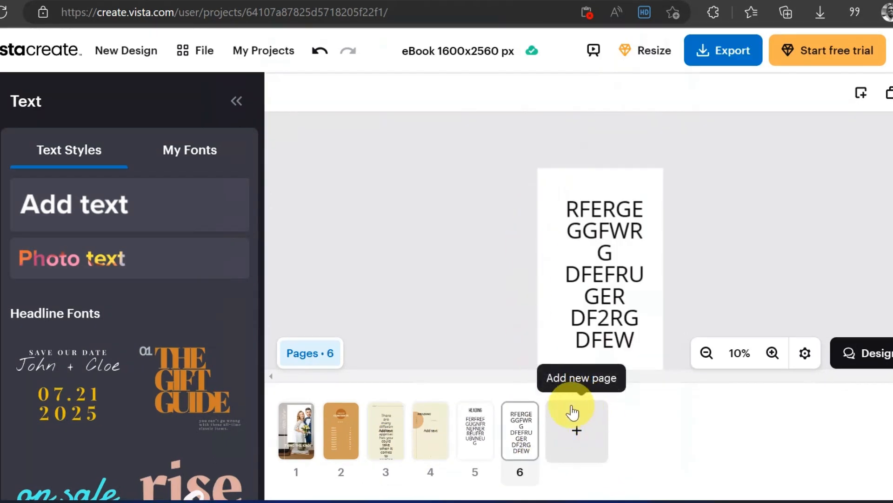
Step: Add four blank pages after page 6, as pages 7 to 10
left_click(577, 438)
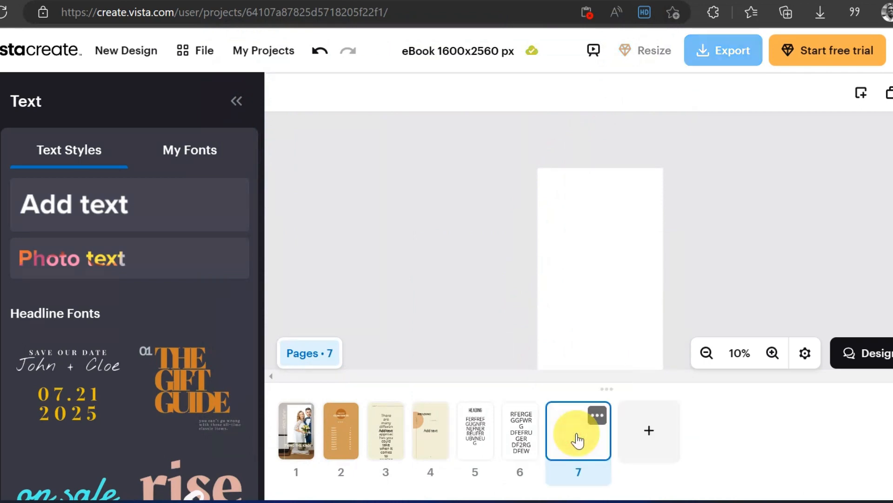
left_click(647, 435)
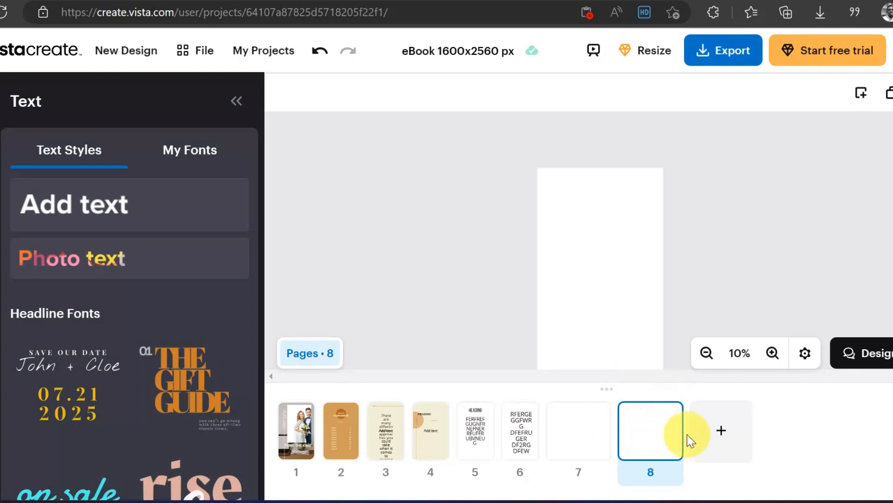
left_click(720, 432)
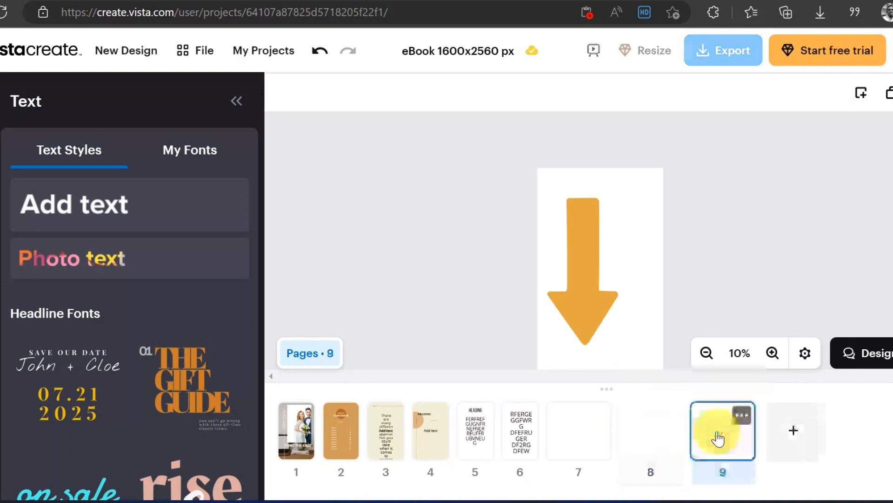
left_click(794, 432)
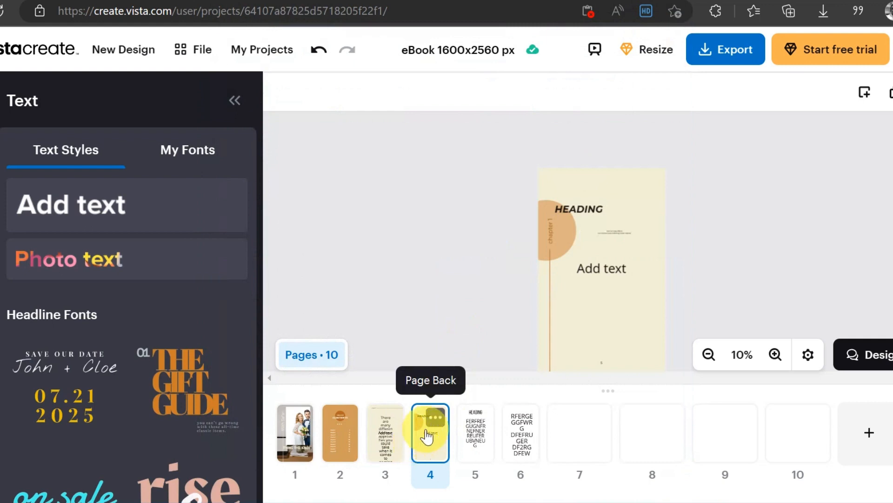
Step: Duplicate the "HEADING" chapter page on page 4 three times, placing the copies on pages 5 to 7
left_click(435, 418)
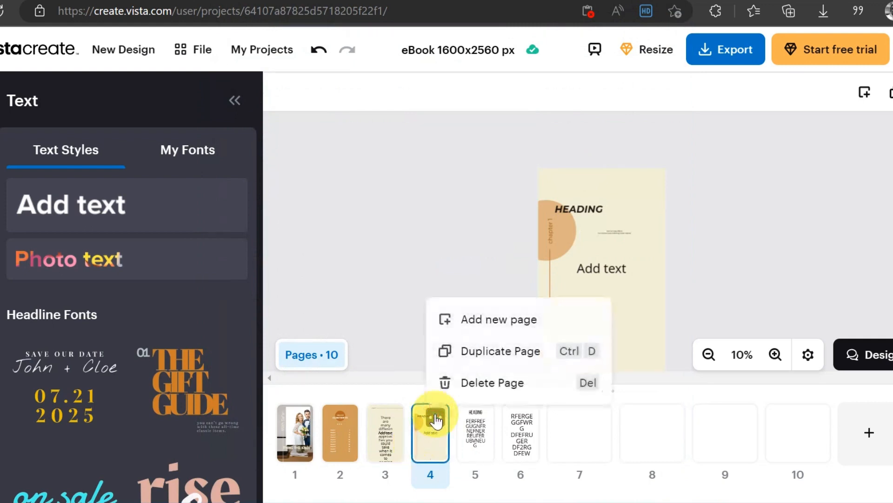
left_click(506, 358)
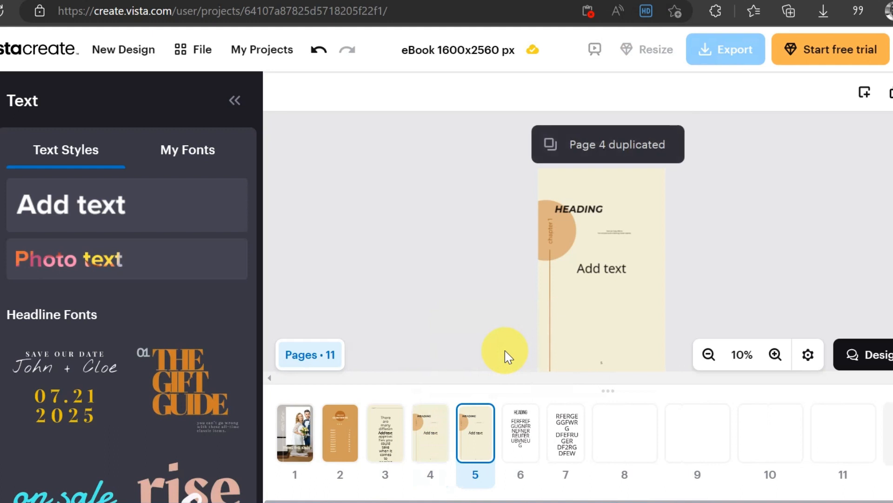
left_click(485, 415)
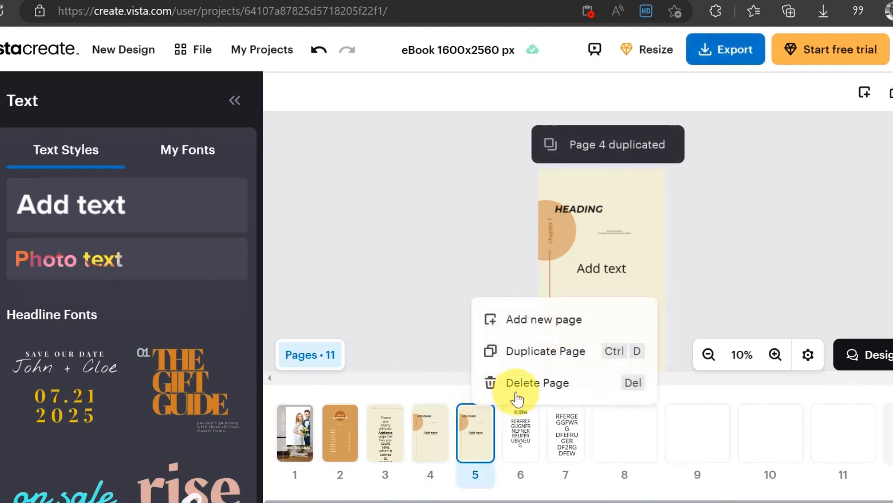
left_click(552, 350)
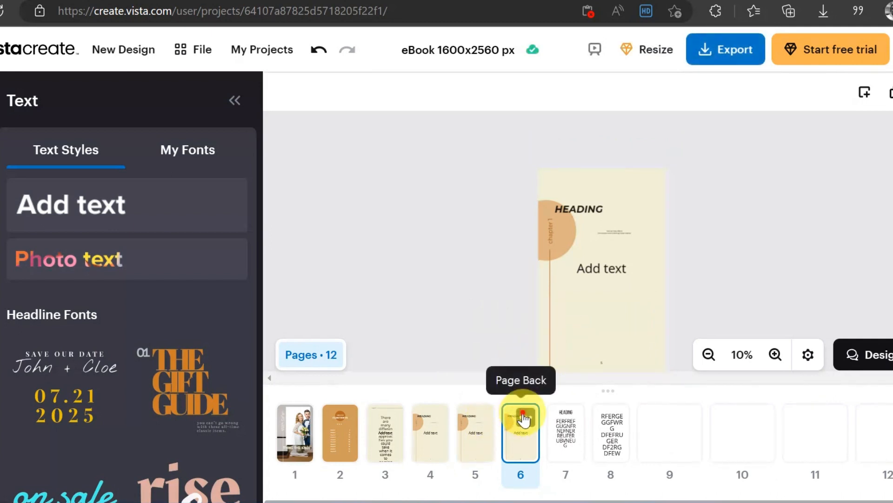
left_click(523, 418)
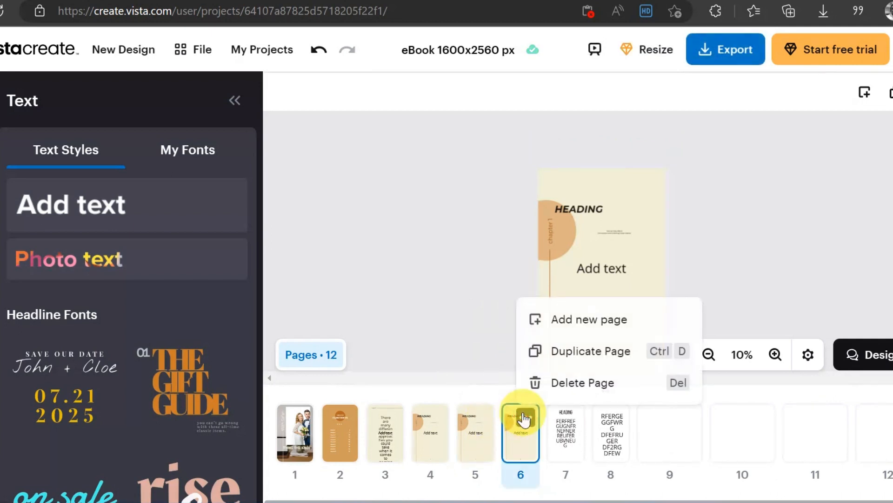
left_click(577, 355)
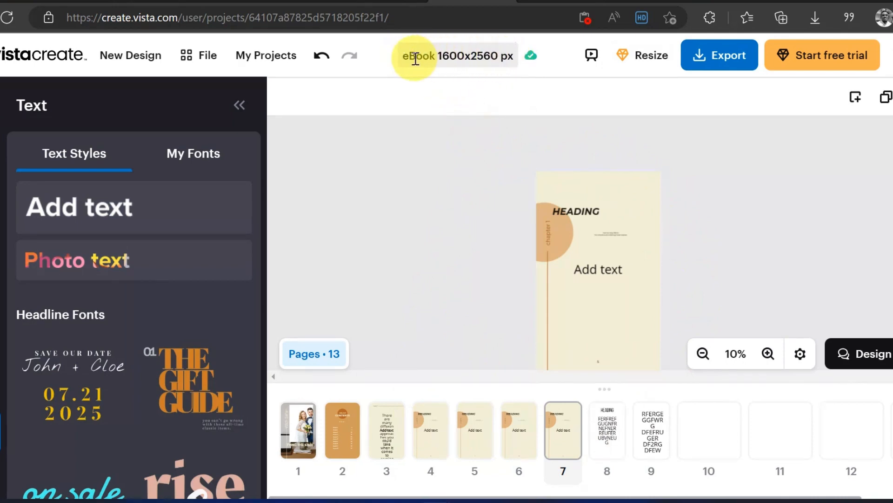
Step: Rename the project from its default title to "Tying the Knot.. ebook"
left_click(463, 55)
left_click(462, 56)
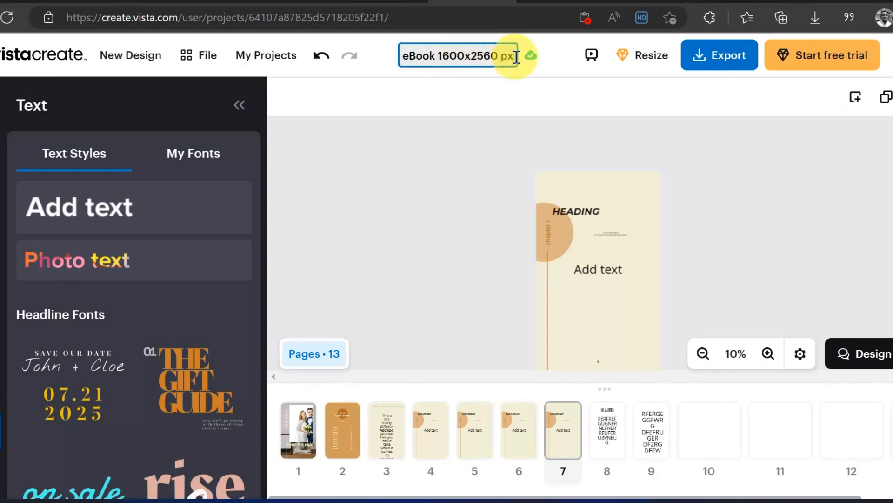
key("BackSpace")
key("BackSpace")
key("BackSpace")
key("BackSpace")
key("BackSpace")
key("BackSpace")
key("BackSpace")
key("BackSpace")
key("BackSpace")
key("BackSpace")
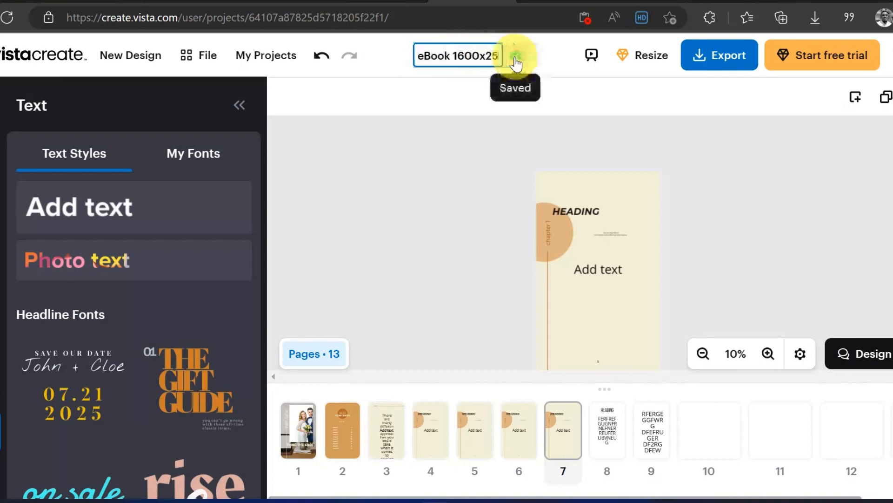
key("BackSpace")
key("BackSpace")
key("BackSpace")
key("BackSpace")
key("BackSpace")
key("BackSpace")
key("BackSpace")
key("BackSpace")
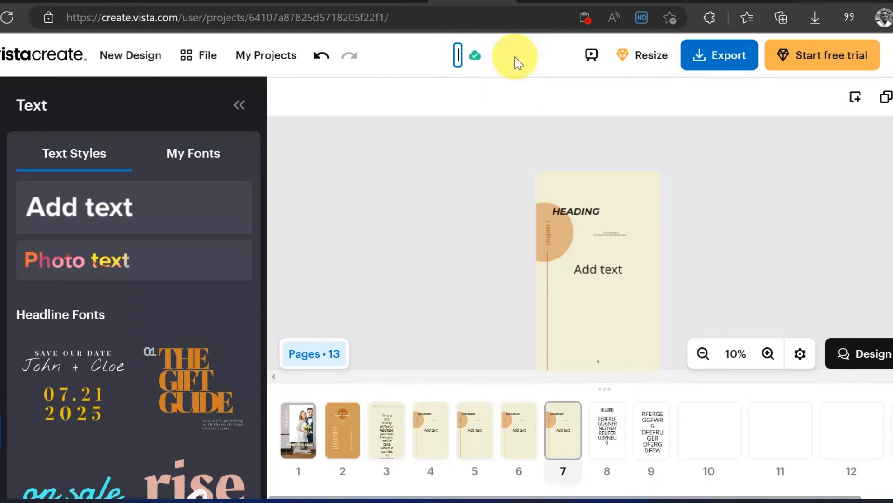
type("Tyi")
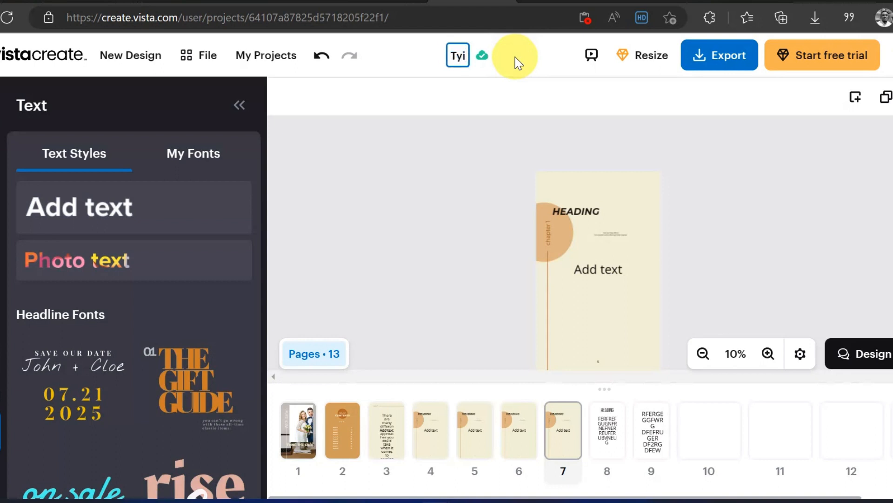
type("ng the ")
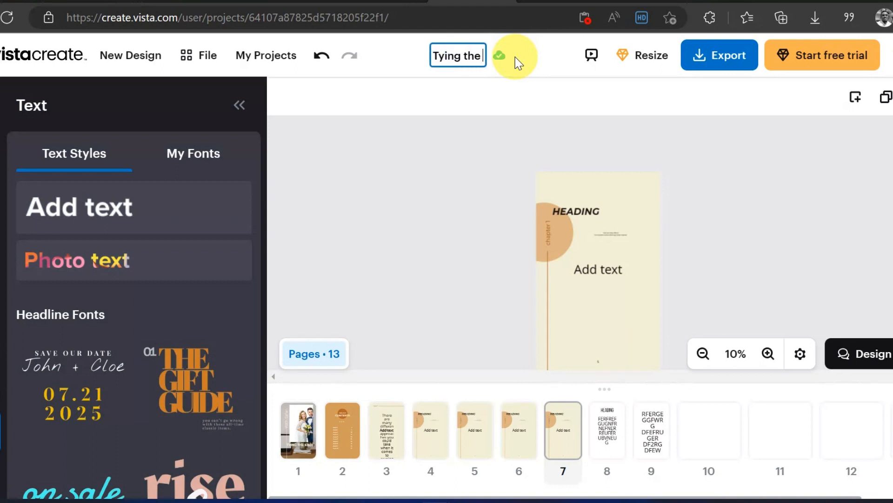
type("knot")
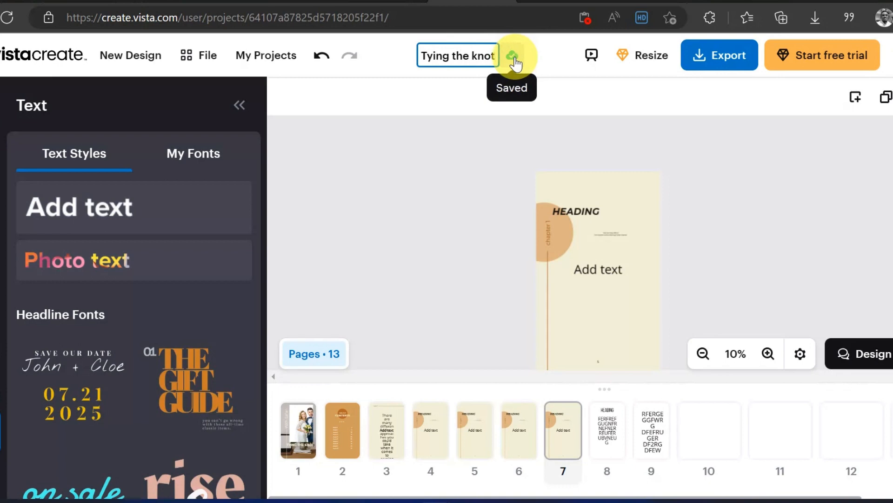
key("BackSpace")
key("BackSpace")
key("BackSpace")
key("BackSpace")
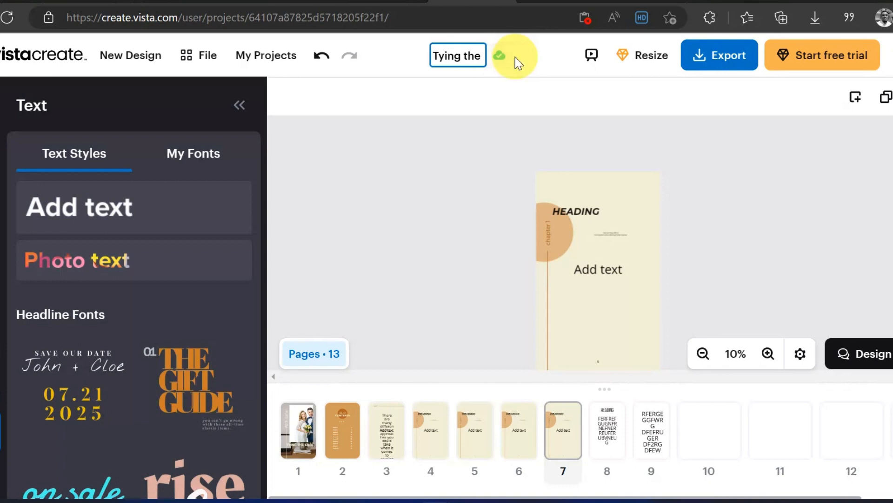
type("Knot")
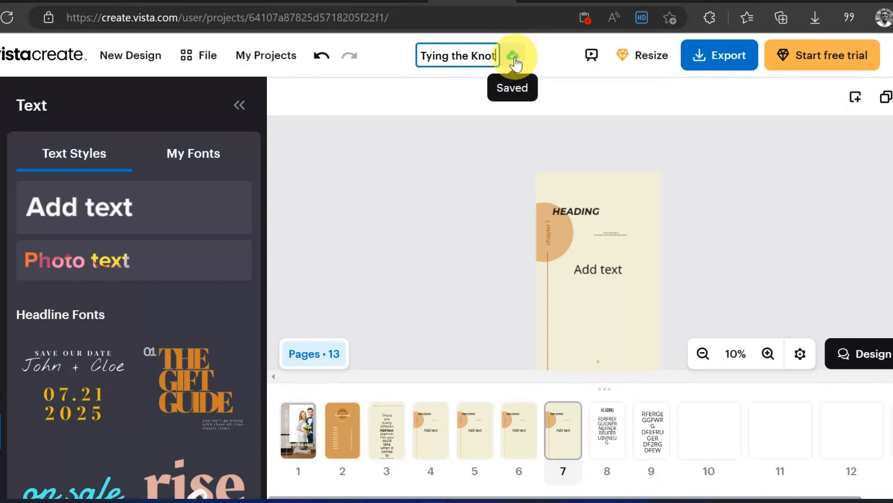
type(".. e")
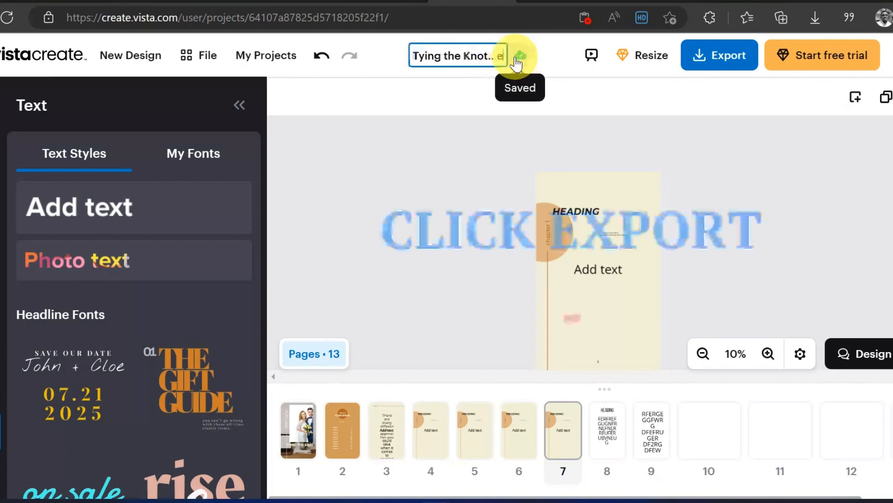
type("book")
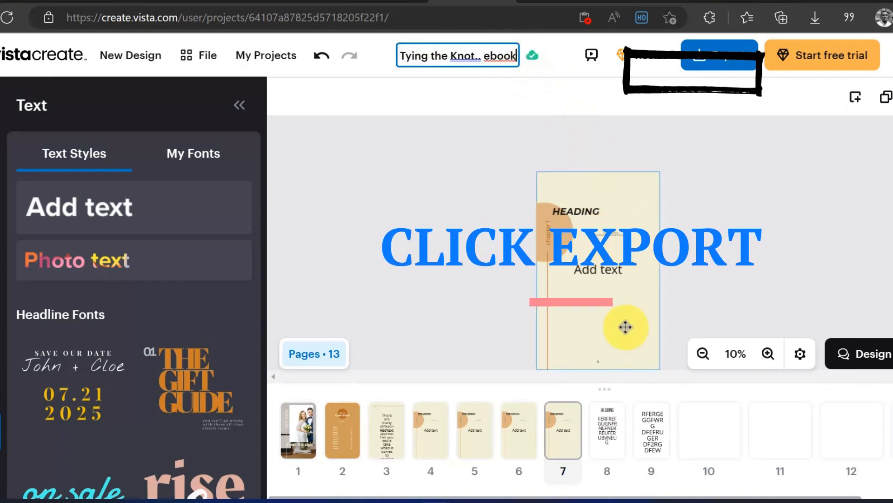
left_click(664, 484)
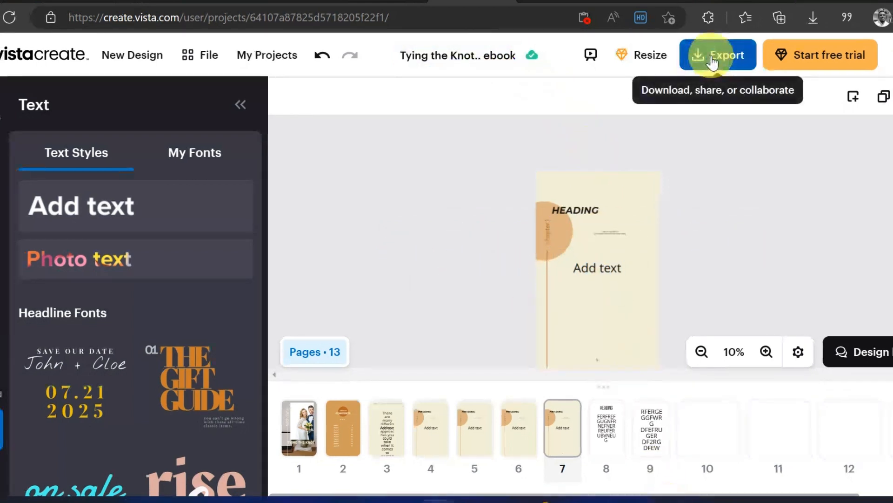
Step: Export the eBook as a PDF Standard file and download it
left_click(712, 60)
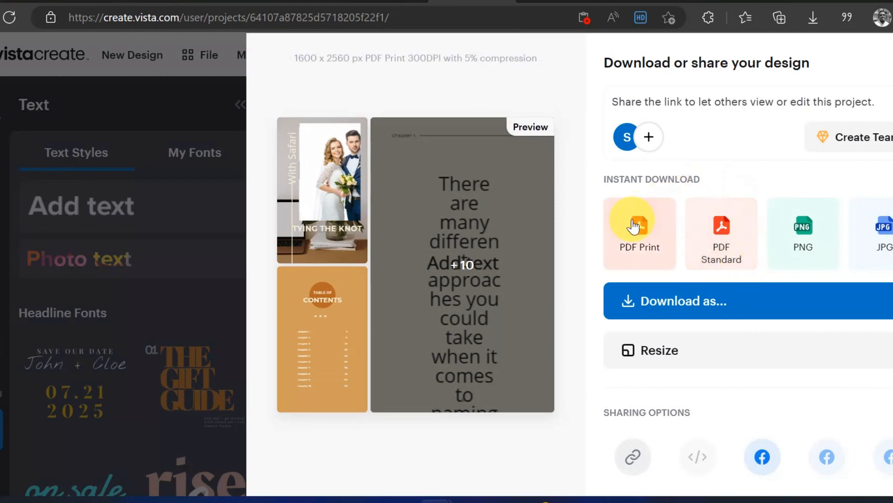
left_click(722, 237)
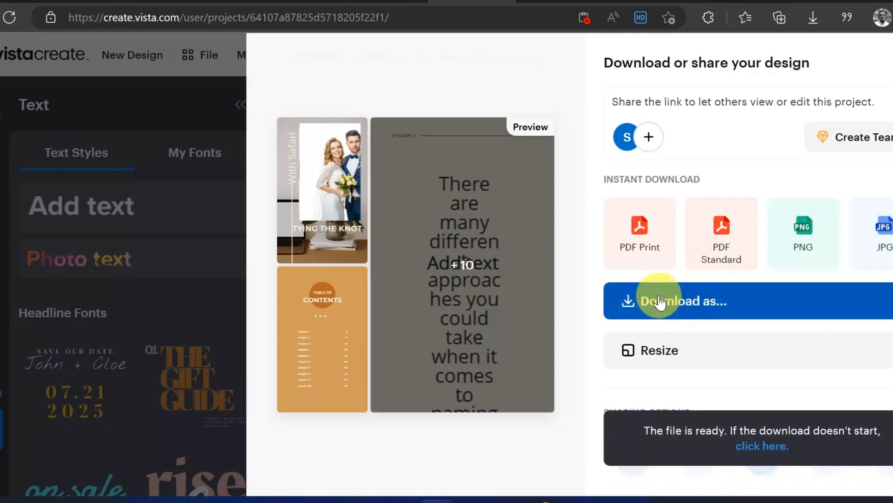
left_click(660, 302)
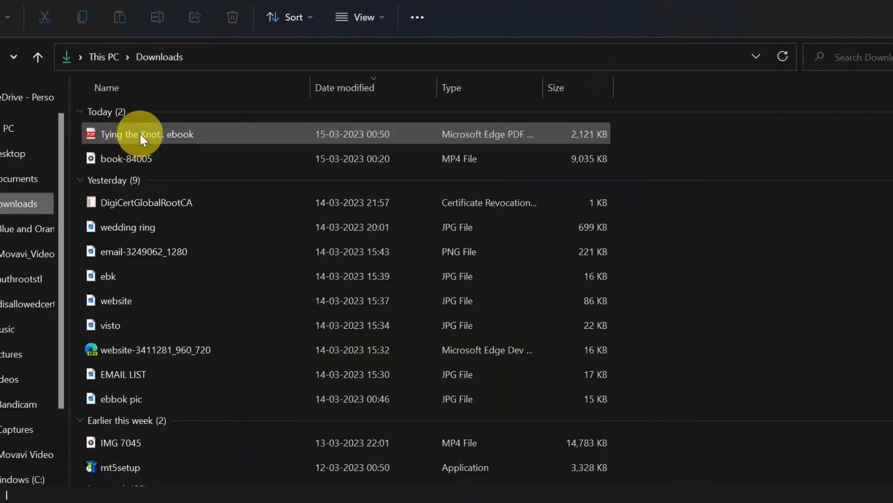
Step: Open the downloaded "Tying the Knot.. ebook.pdf", fit the whole page in view, and review the exported cover, contents and chapter pages
double_click(140, 134)
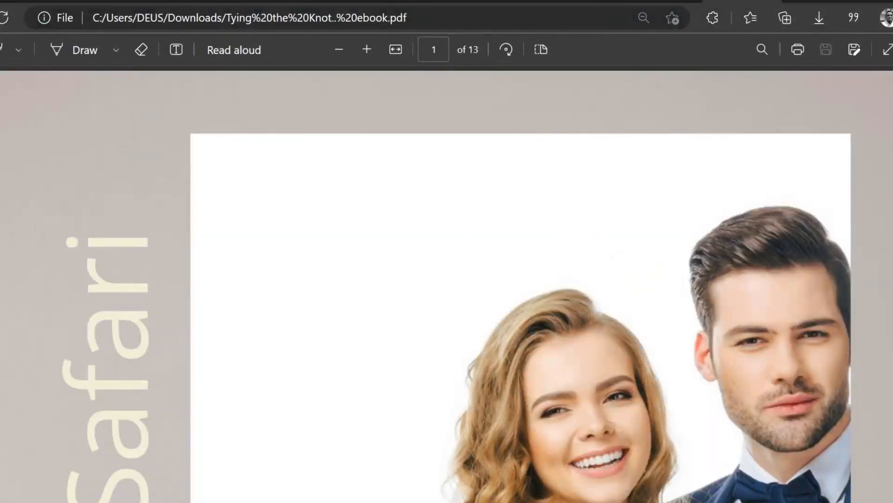
scroll(446, 284, "down", 10)
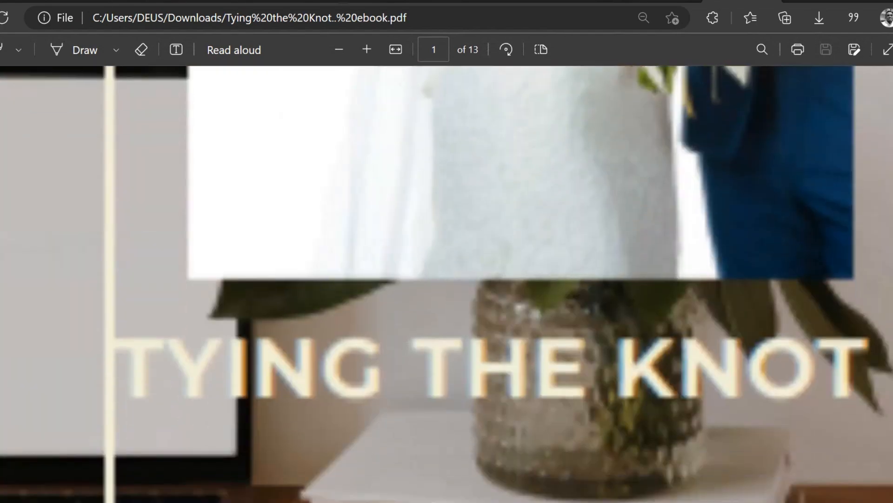
scroll(447, 283, "up", 10)
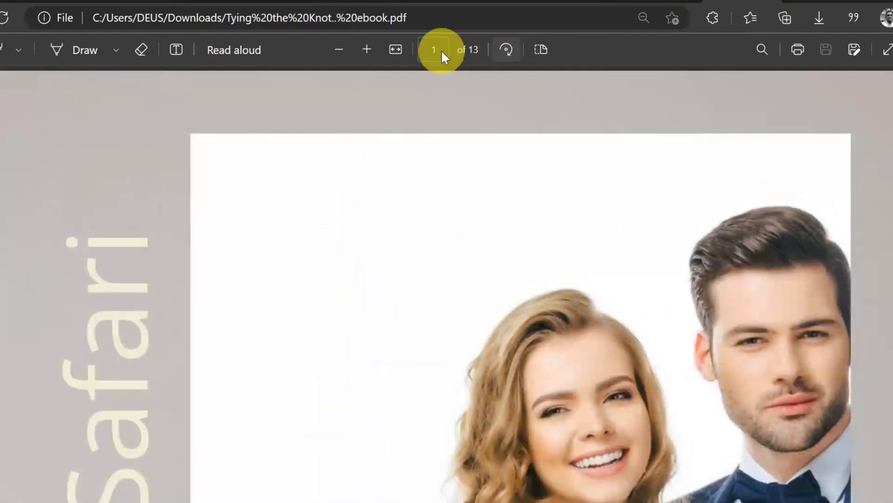
left_click(396, 50)
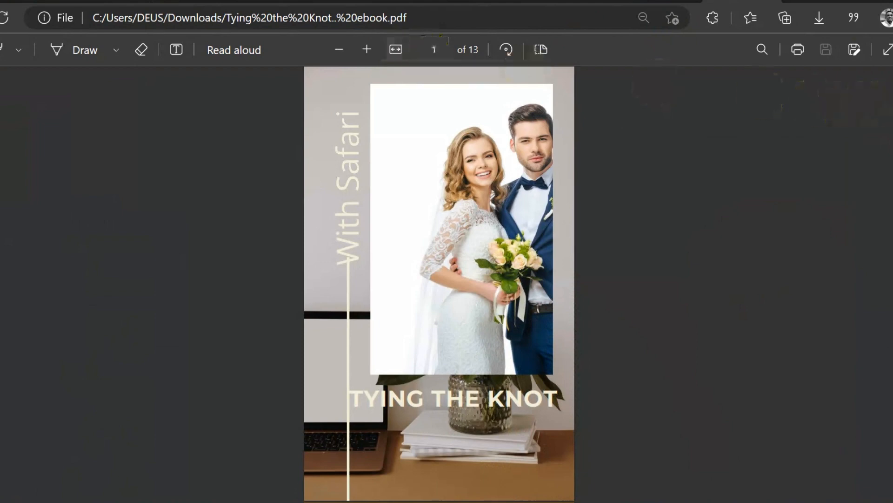
scroll(440, 284, "down", 3)
scroll(439, 284, "up", 3)
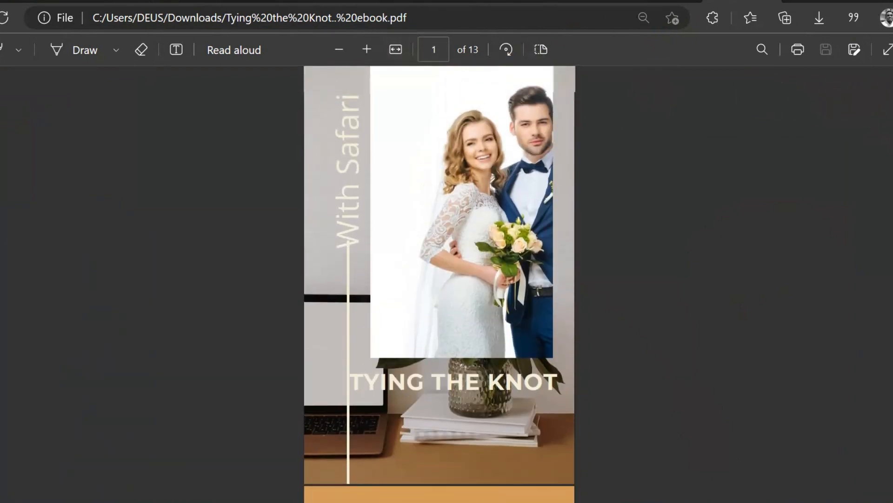
scroll(439, 284, "down", 3)
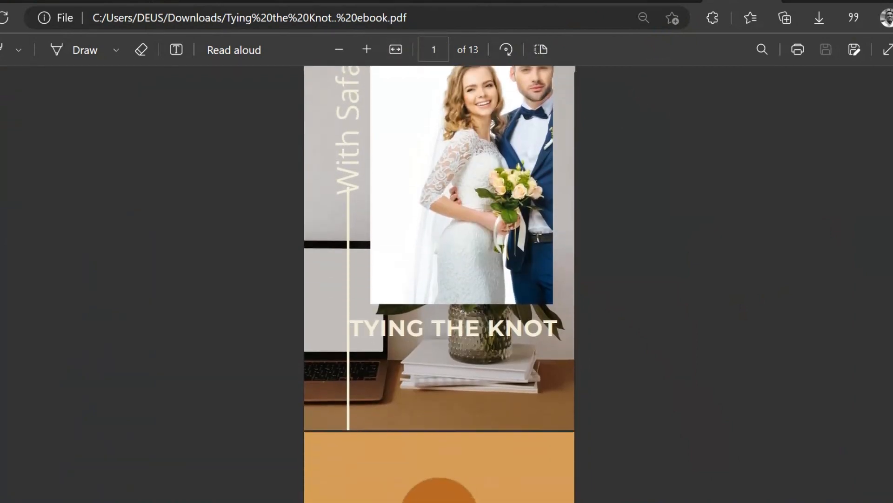
scroll(439, 284, "up", 3)
scroll(439, 283, "down", 8)
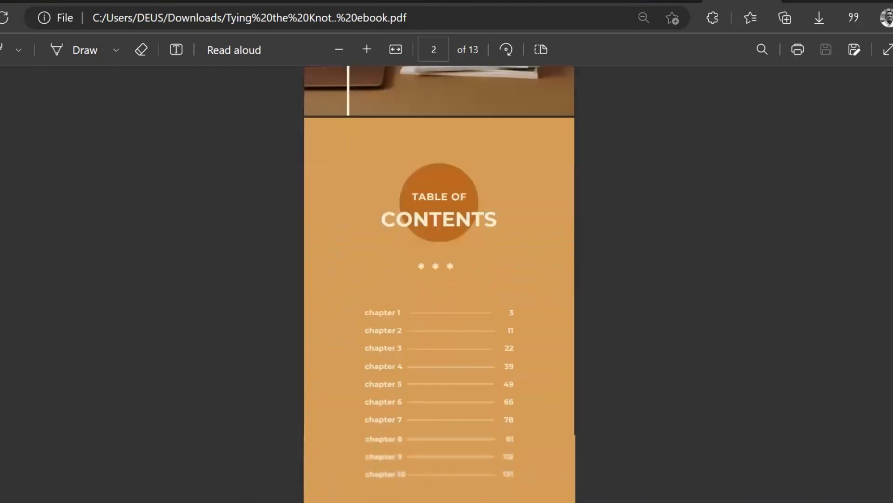
scroll(439, 247, "down", 12)
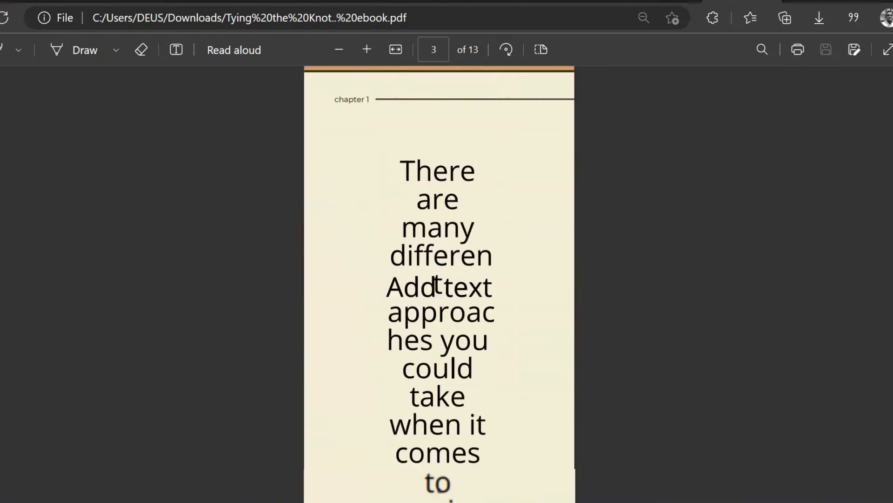
scroll(439, 247, "down", 8)
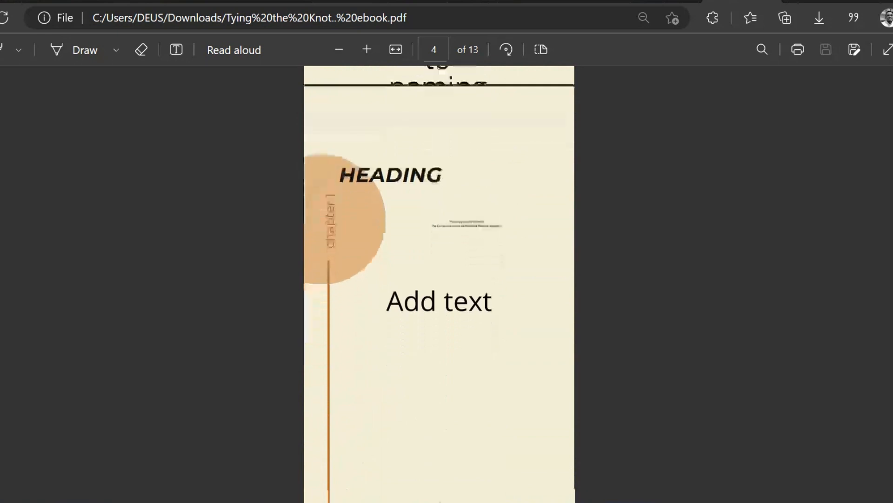
scroll(891, 191, "down", 20)
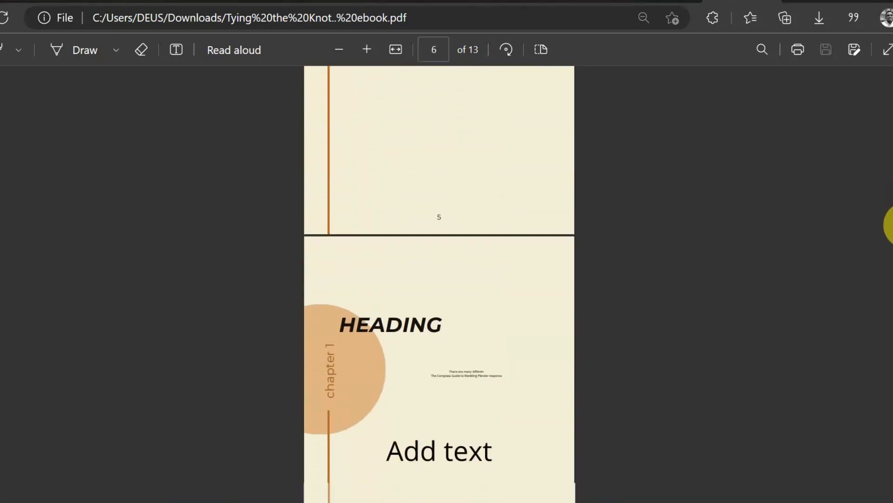
left_click_drag(888, 281, 891, 374)
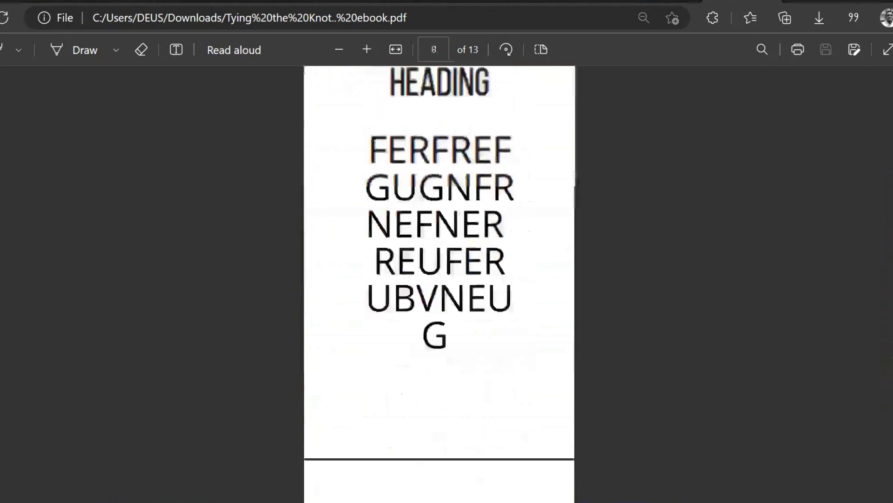
left_click_drag(891, 281, 891, 70)
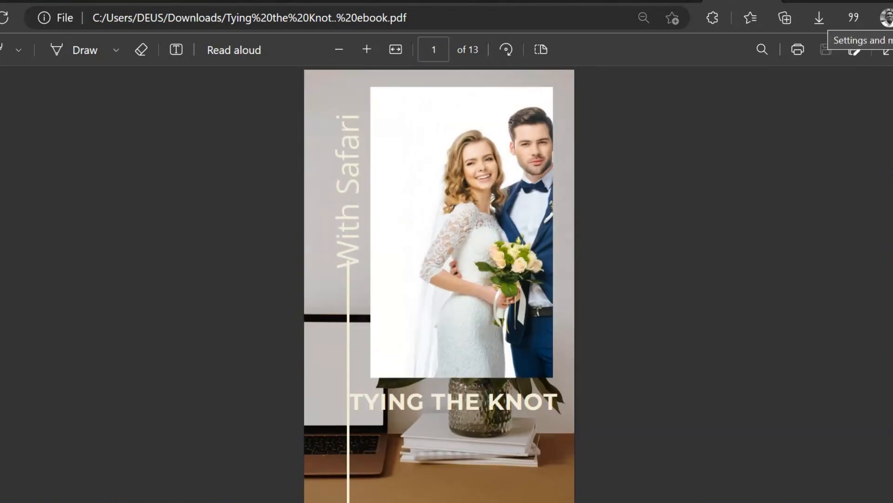